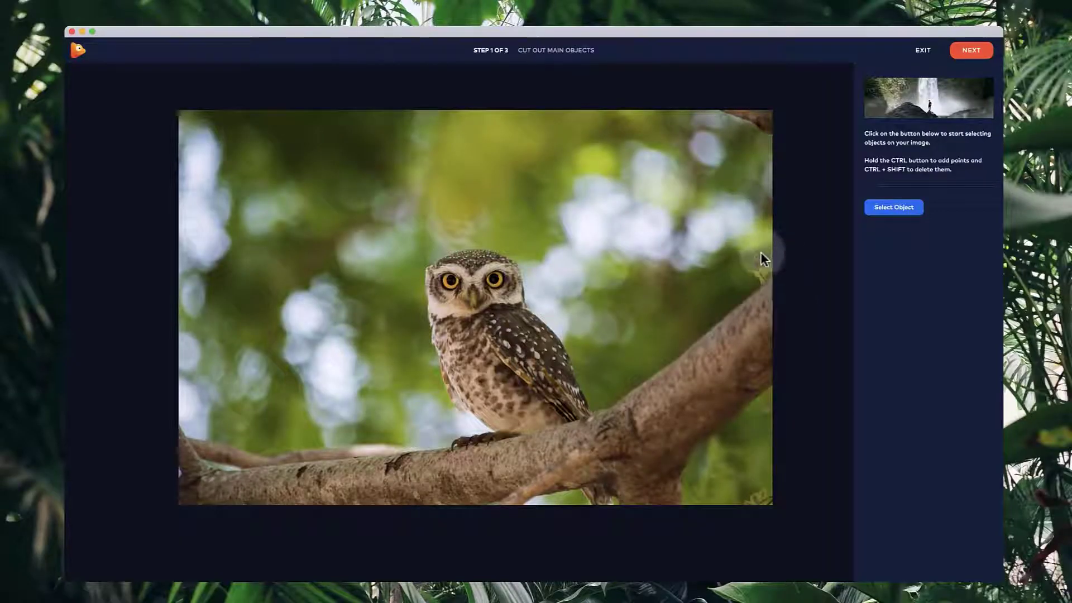
Start selecting an object and trace the upper edge of the branch from the photo's left edge toward the owl's feet
left_click(893, 212)
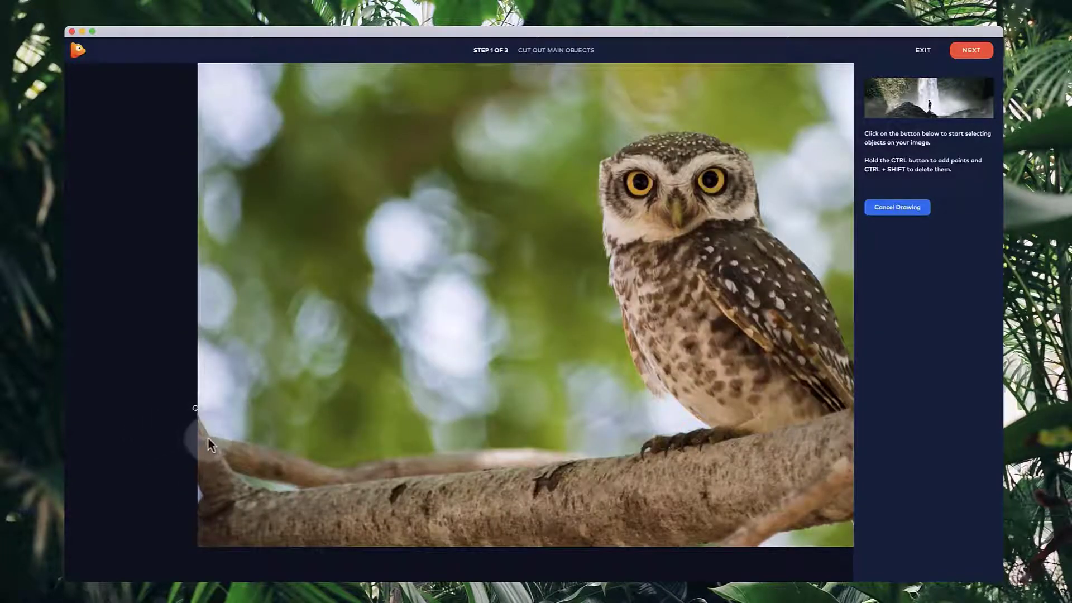
left_click(274, 449)
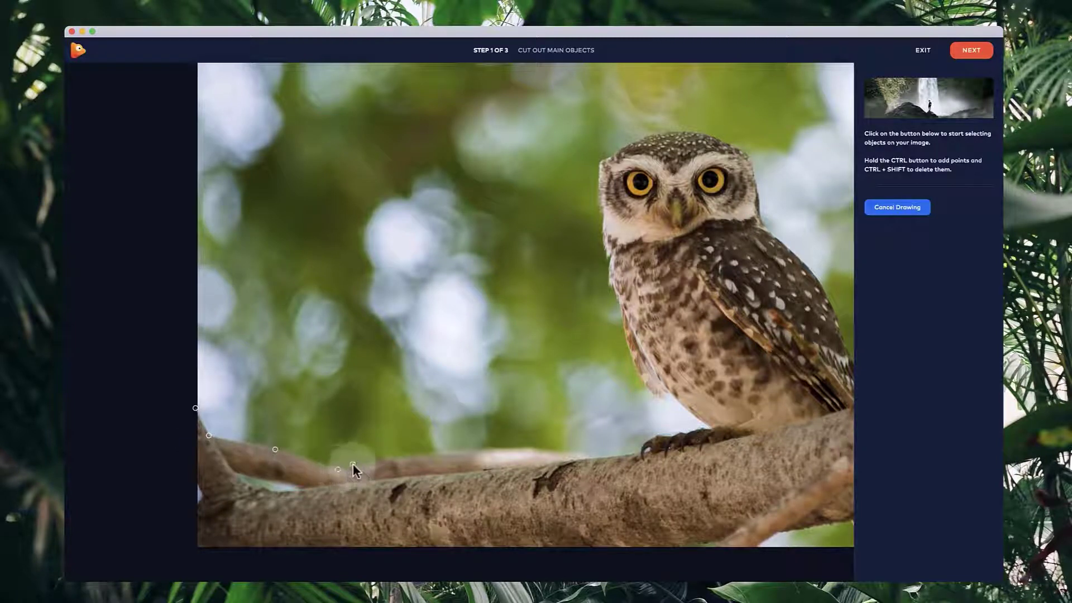
left_click(352, 464)
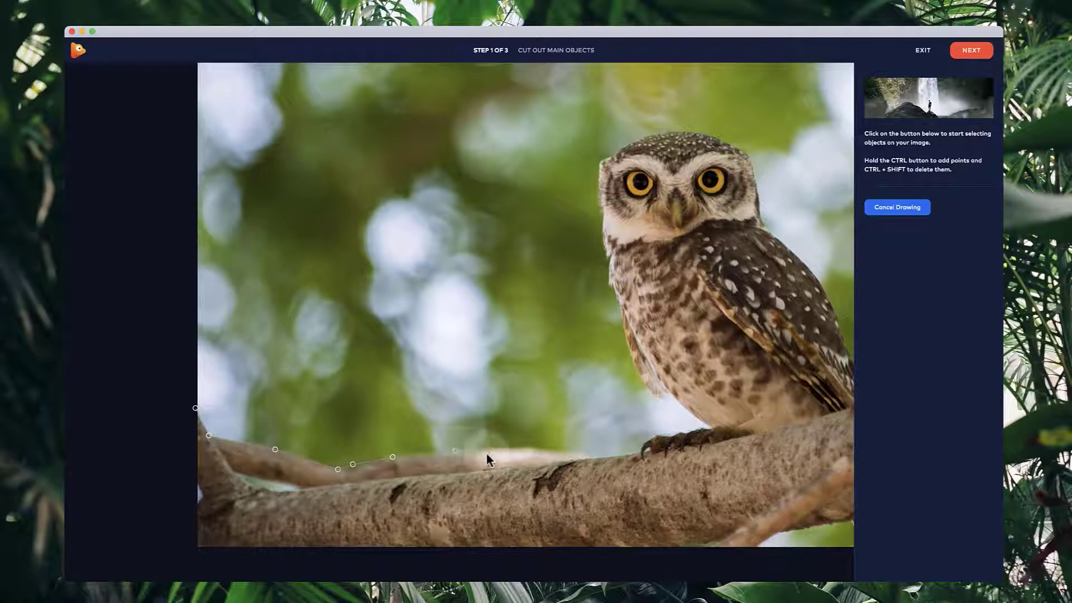
left_click(566, 452)
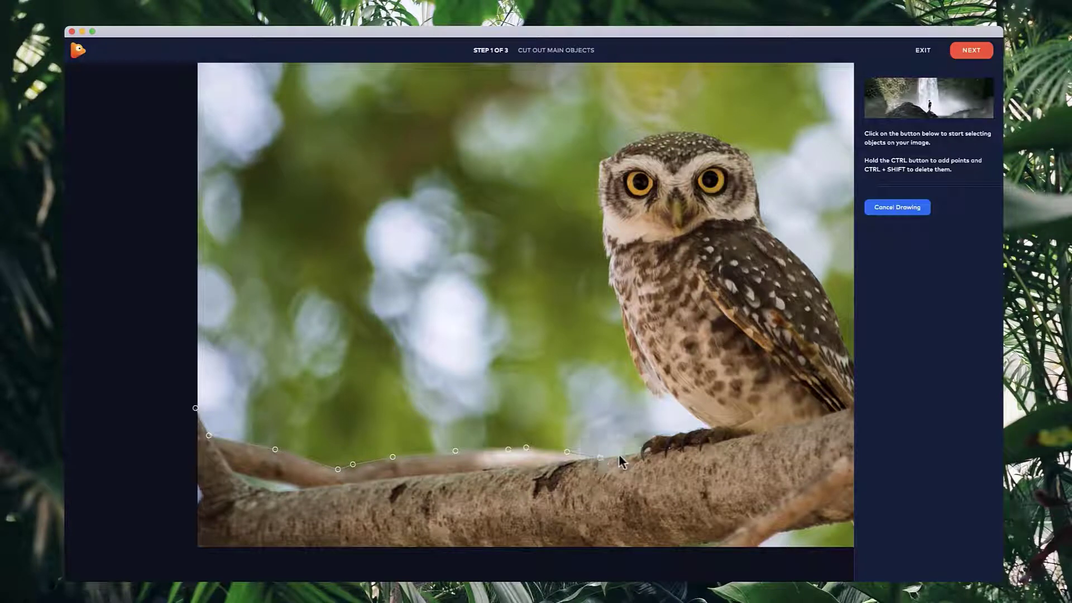
Continue the outline up the owl's chest, around its head and down its back
mouse_move(638, 453)
left_mouse_down()
mouse_move(668, 438)
mouse_move(673, 407)
mouse_move(626, 358)
mouse_move(600, 248)
mouse_move(652, 140)
left_mouse_up()
left_click(670, 131)
left_click(731, 143)
left_click(760, 214)
left_click_drag(759, 214, 354, 188)
left_click(410, 250)
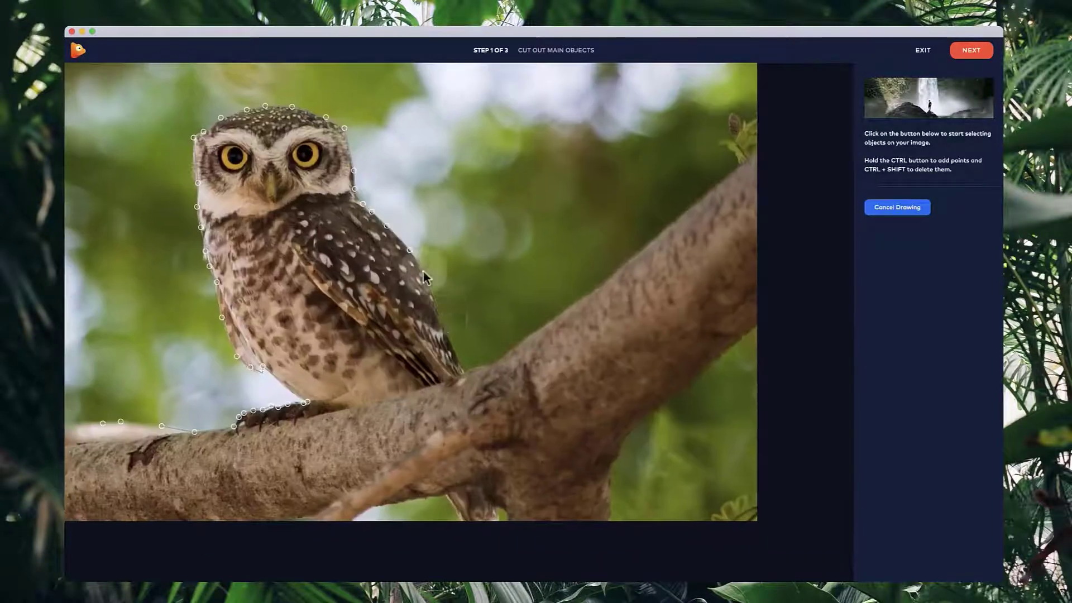
Trace the rest of the branch to the photo's right edge and close the outline along its underside
left_click(490, 365)
left_click(610, 277)
left_click(737, 164)
mouse_move(739, 194)
left_mouse_down()
mouse_move(684, 391)
mouse_move(606, 527)
mouse_move(497, 533)
mouse_move(374, 510)
mouse_move(408, 476)
mouse_move(364, 357)
mouse_move(364, 286)
left_mouse_up()
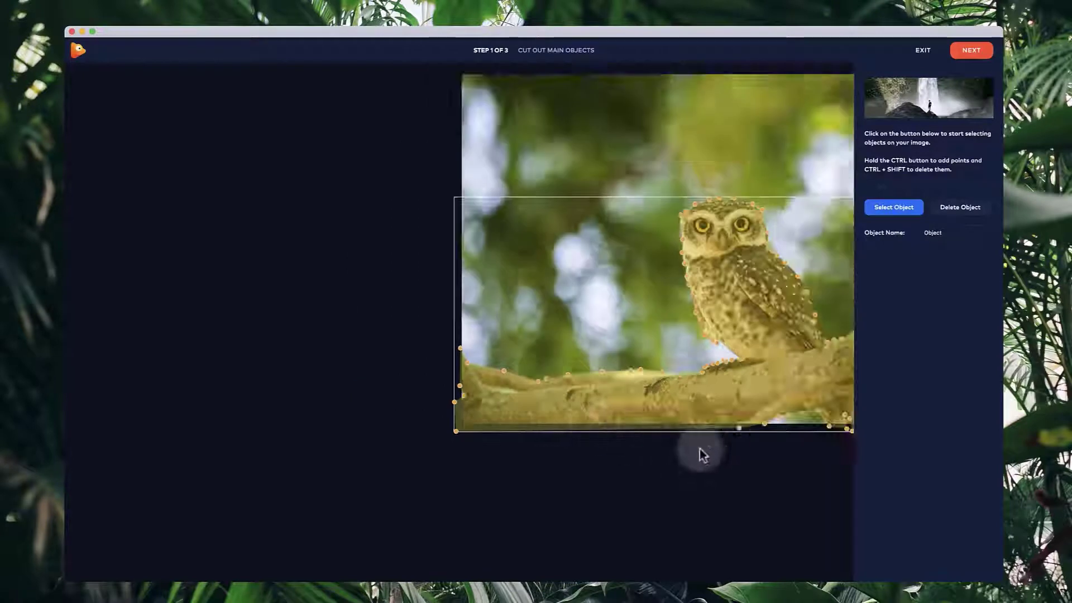
Add outline points along the underside of the thick branch to the right of the owl so the cutout follows its curve
left_click_drag(699, 450, 447, 459)
scroll(739, 368, "up", 2)
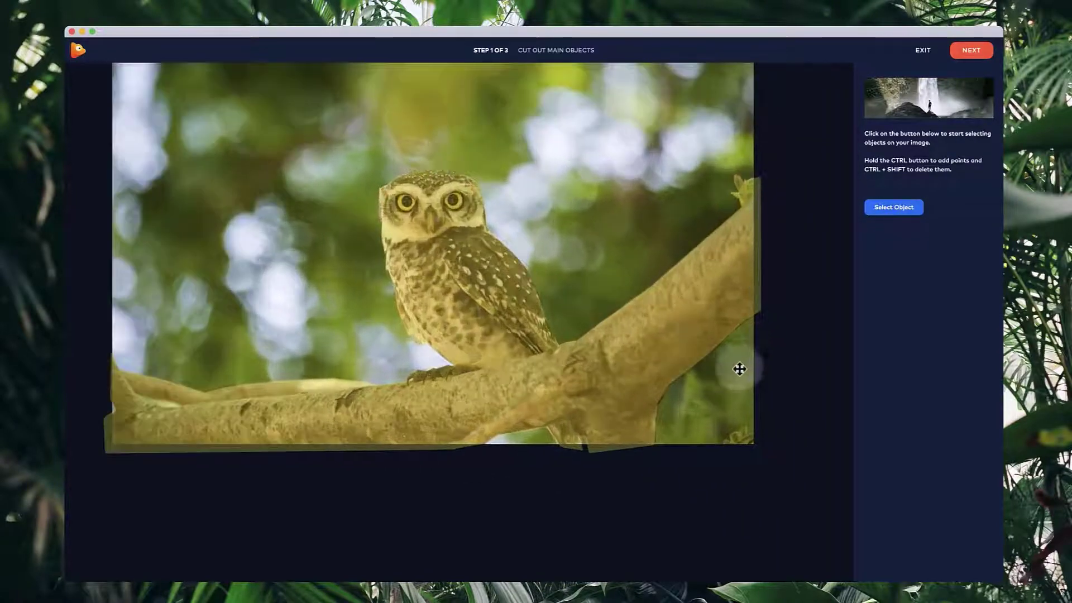
scroll(663, 327, "up", 2)
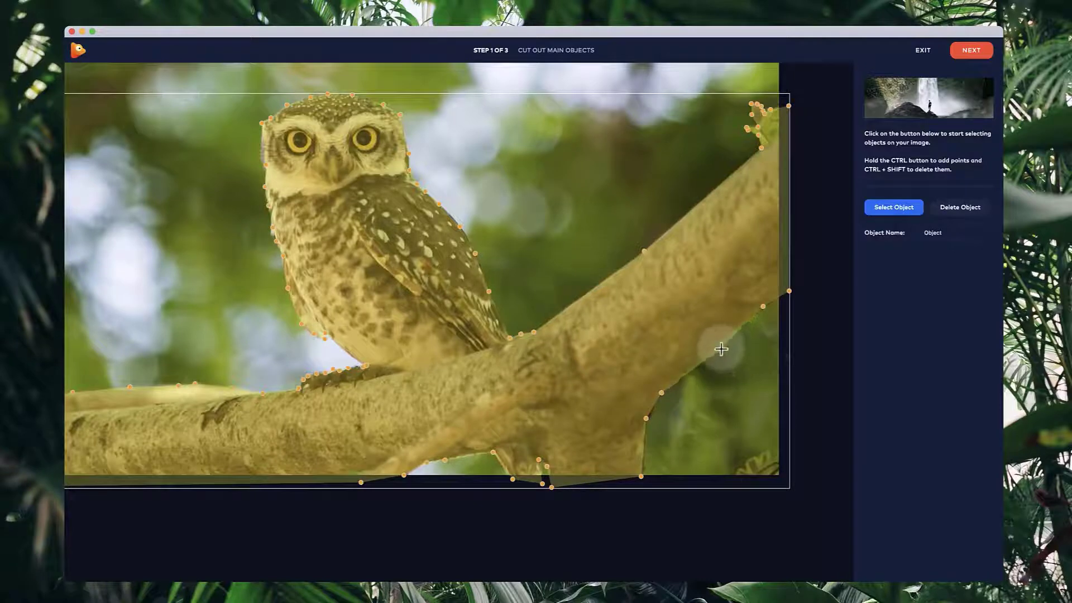
scroll(709, 383, "up", 2)
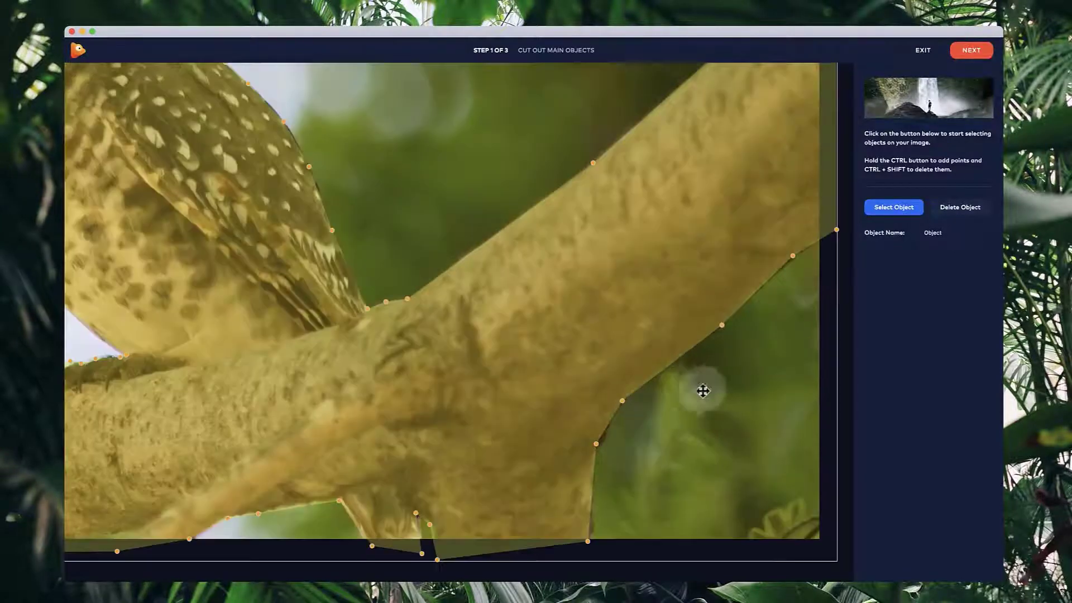
left_click(607, 427, "ctrl")
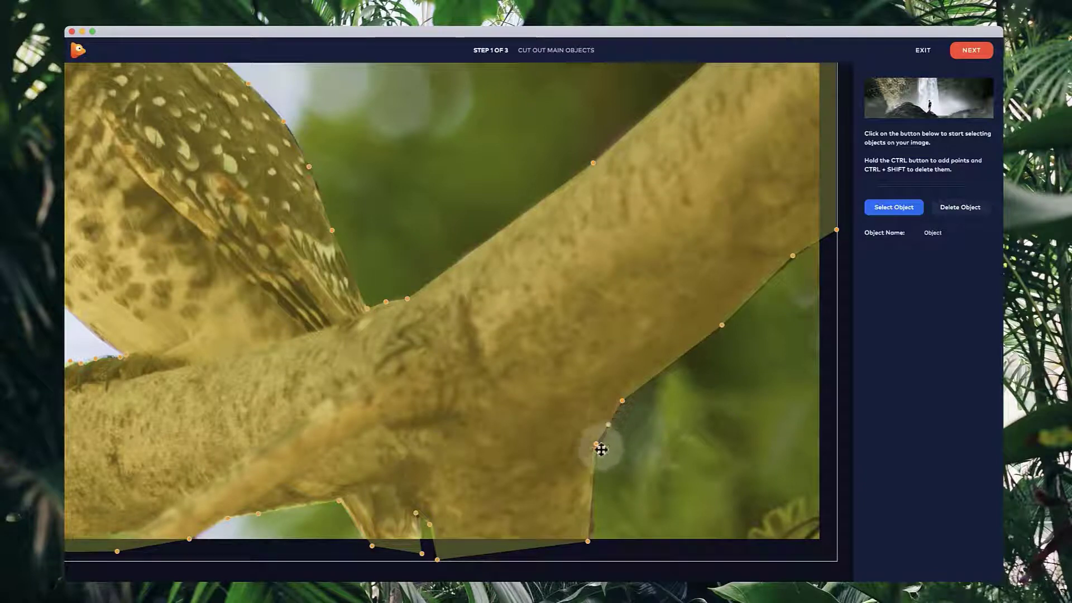
left_click(597, 450, "ctrl")
left_click(594, 480, "ctrl")
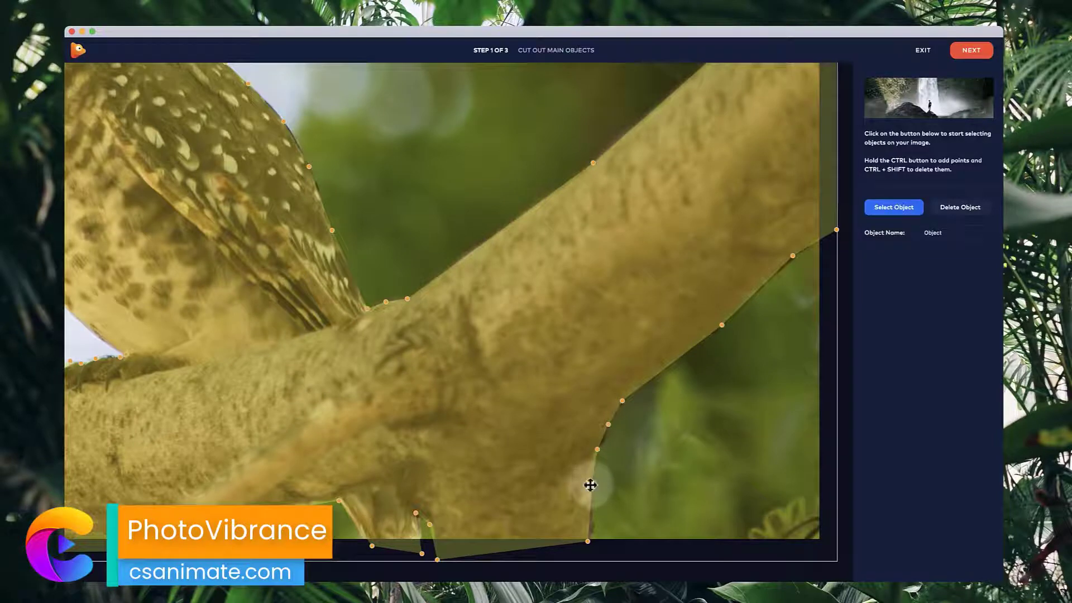
Rename the cut-out object as Owl
scroll(322, 371, "down", 4)
left_click_drag(586, 370, 645, 388)
left_click(515, 329)
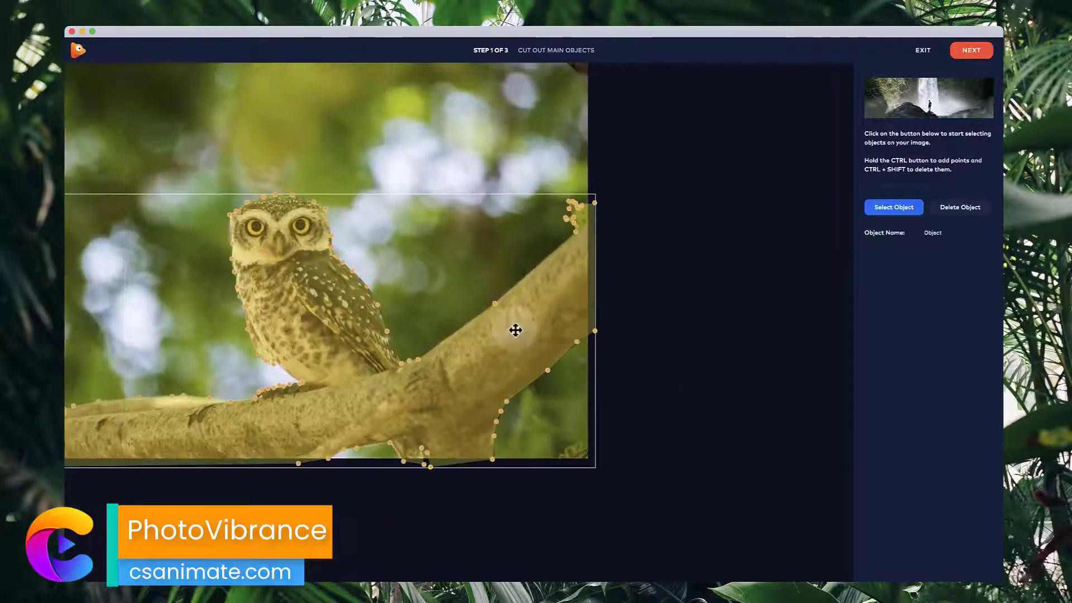
left_click(945, 231)
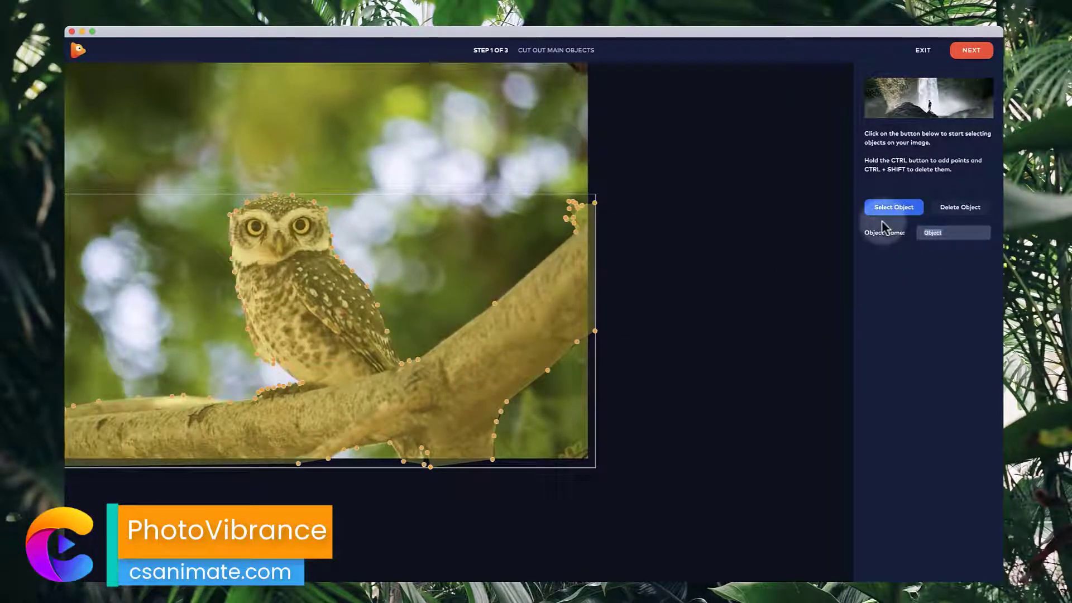
type("Owl")
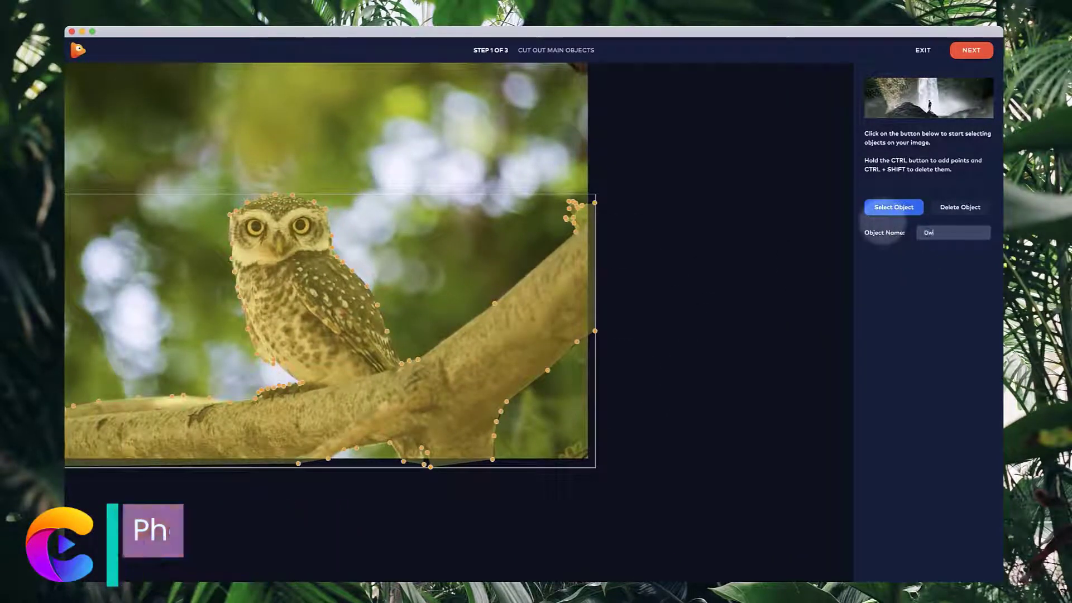
left_click(795, 256)
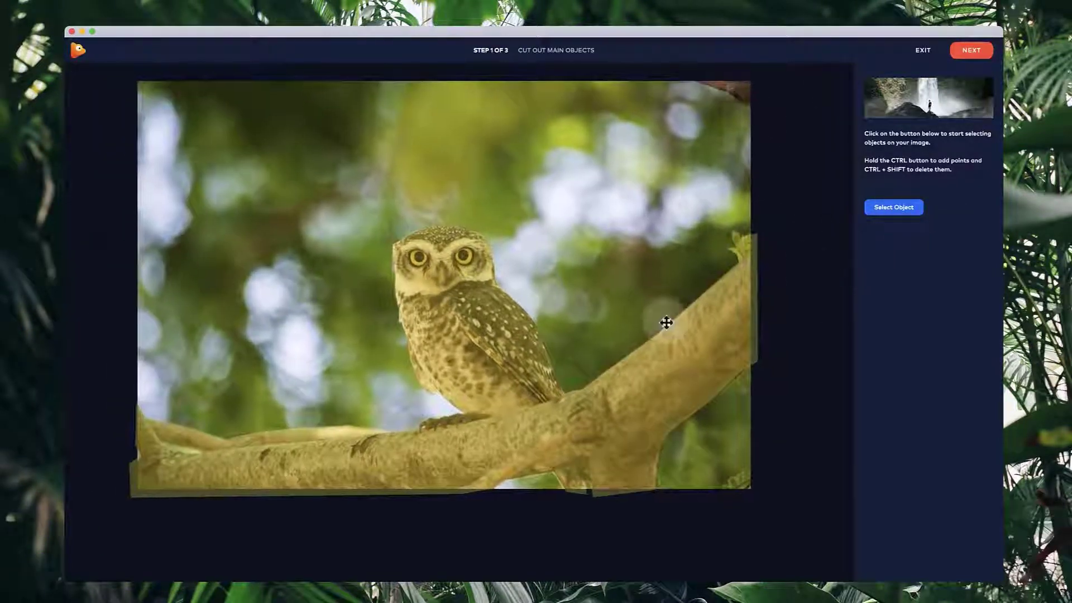
Proceed past the background fill without cloning and move the Owl layer to just past the middle of the layer depth track
left_click(971, 50)
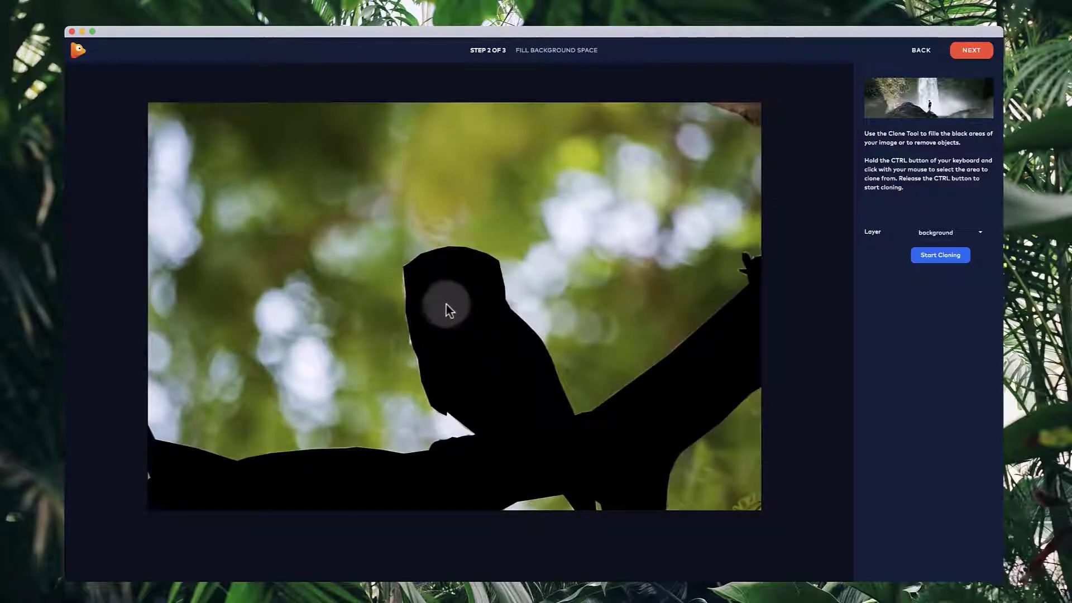
left_click(969, 51)
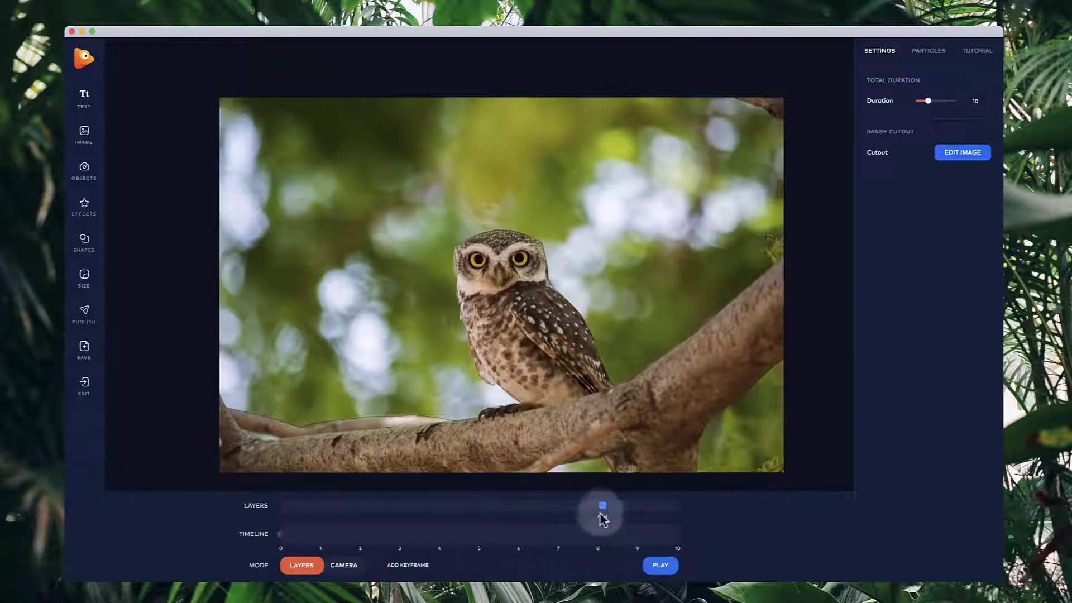
left_click_drag(599, 513, 507, 515)
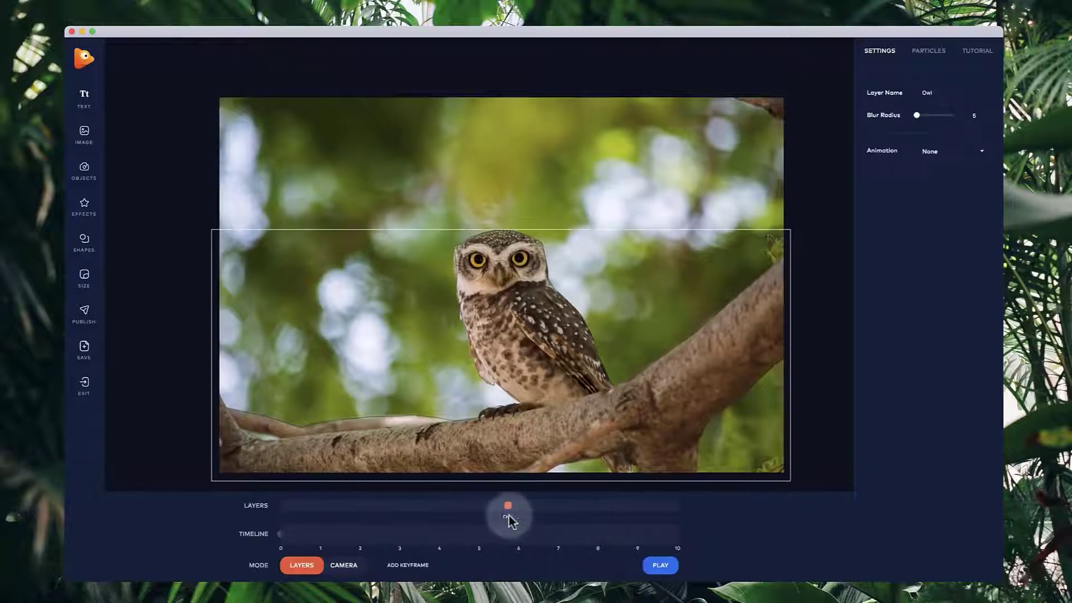
Switch to camera mode and shift the camera slightly to examine the background gaps around the cut-out owl
left_click(357, 566)
mouse_move(490, 281)
left_mouse_down()
mouse_move(689, 359)
mouse_move(820, 275)
mouse_move(519, 279)
mouse_move(477, 295)
left_mouse_up()
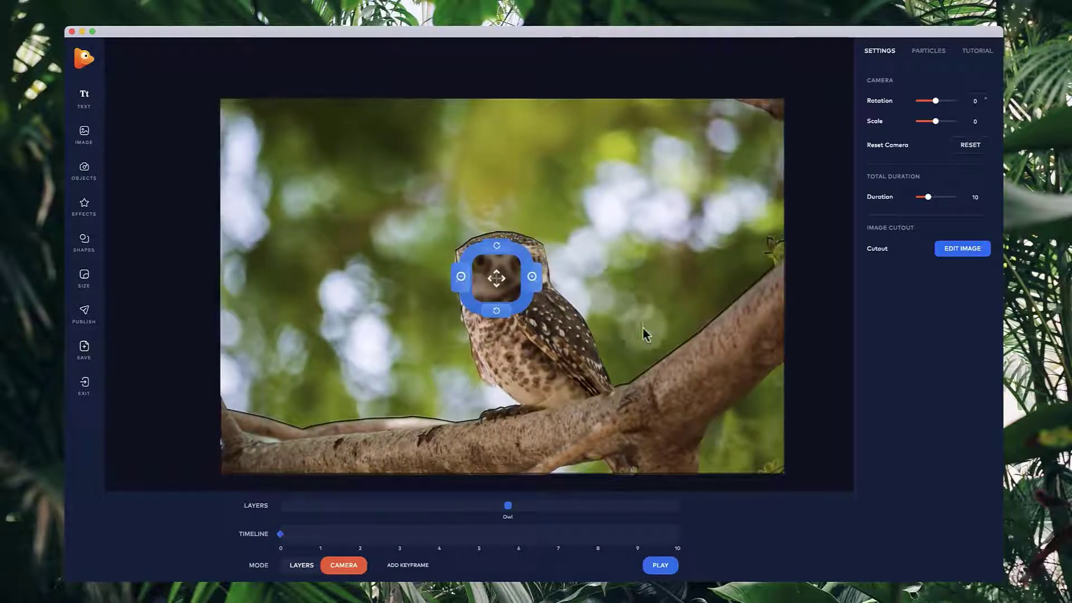
Reopen the image cutout at the background fill stage and start cloning on the background layer with a radius of 100
left_click(958, 250)
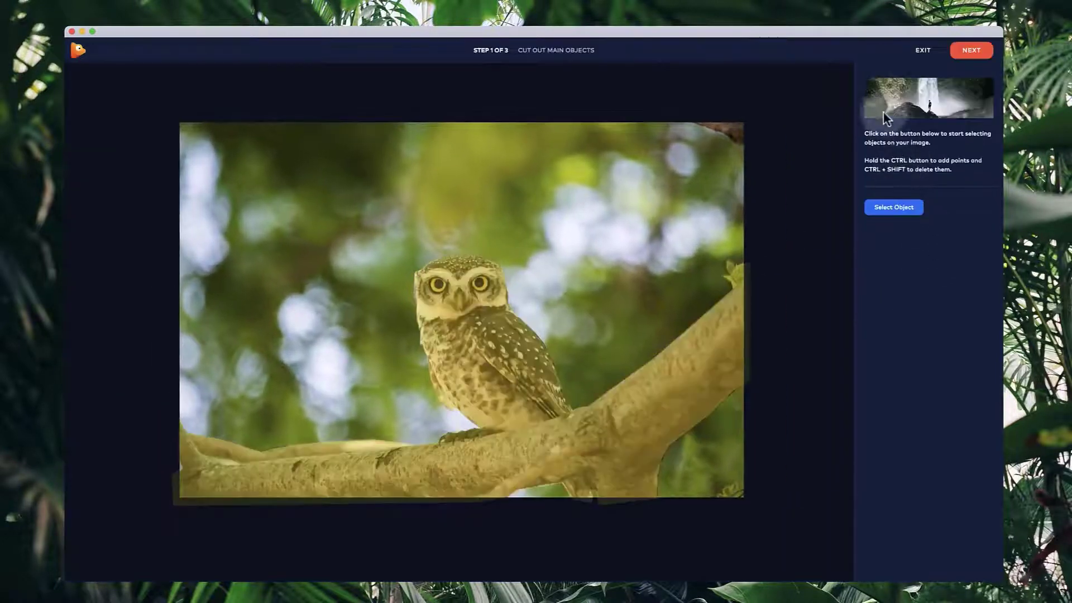
left_click(965, 51)
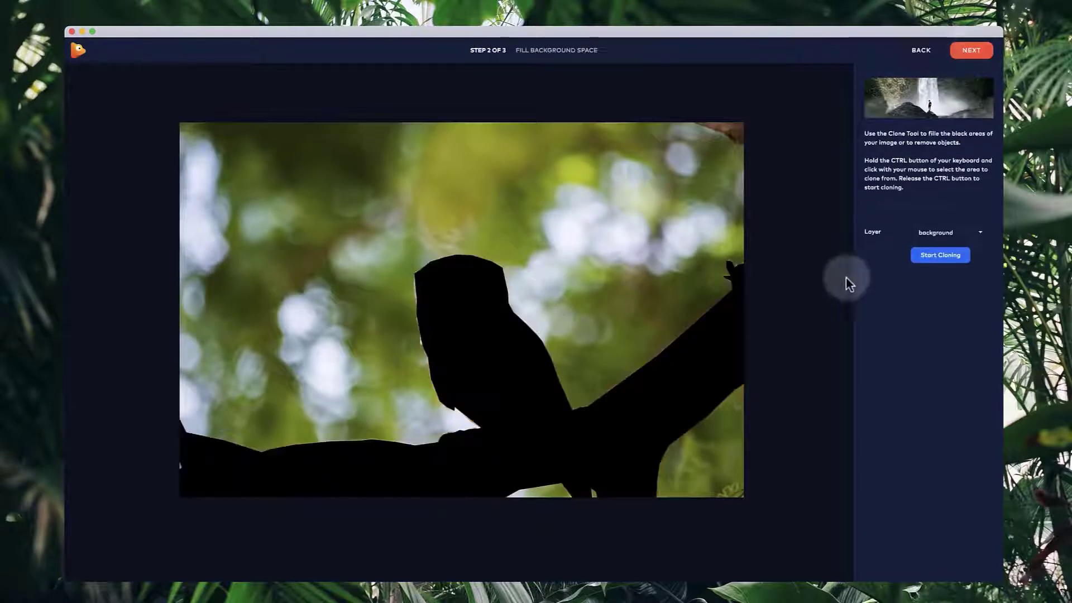
left_click(937, 257)
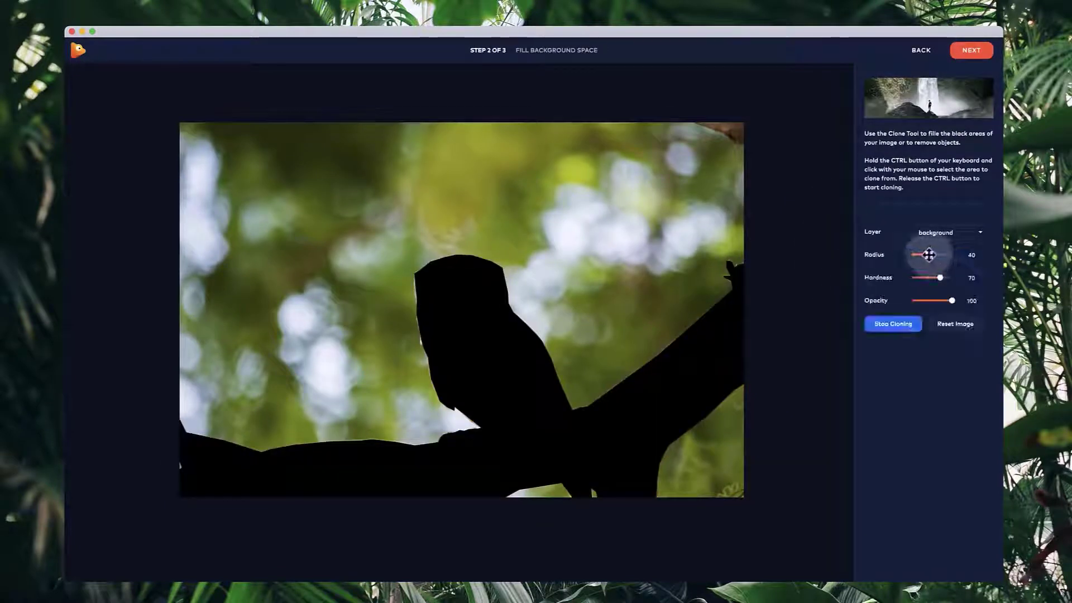
left_click_drag(928, 255, 943, 256)
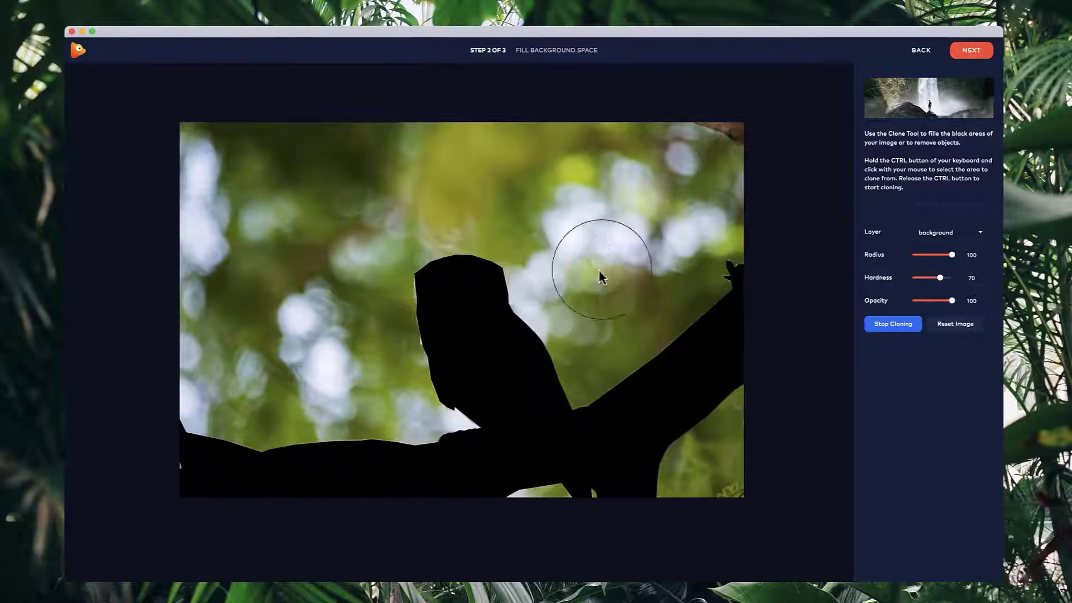
Clone the blurred foliage beside the owl over the black owl silhouette
left_click(557, 280, "ctrl")
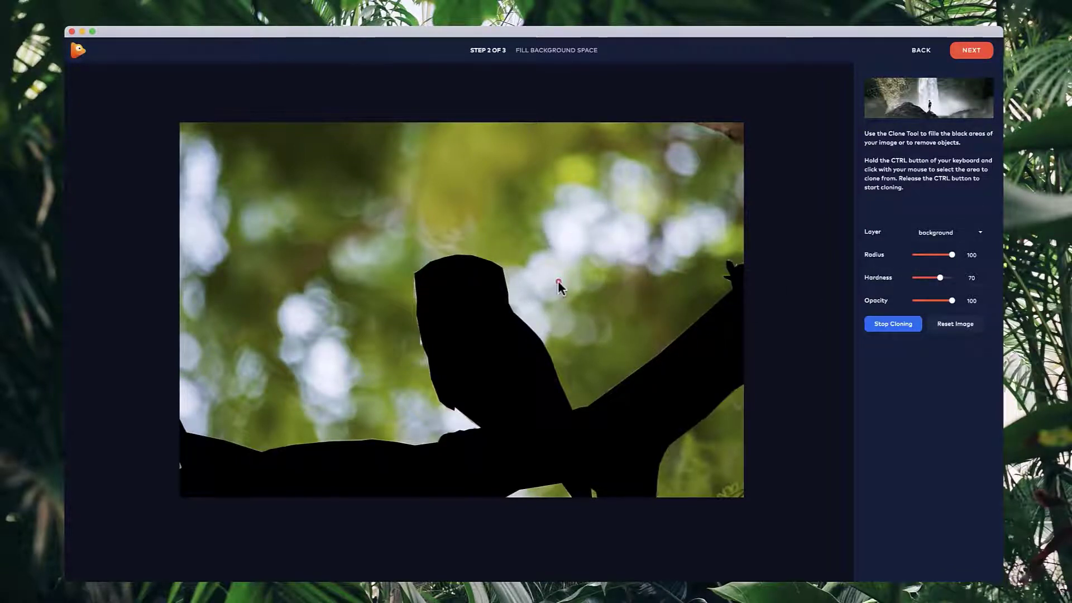
left_click(558, 282, "ctrl")
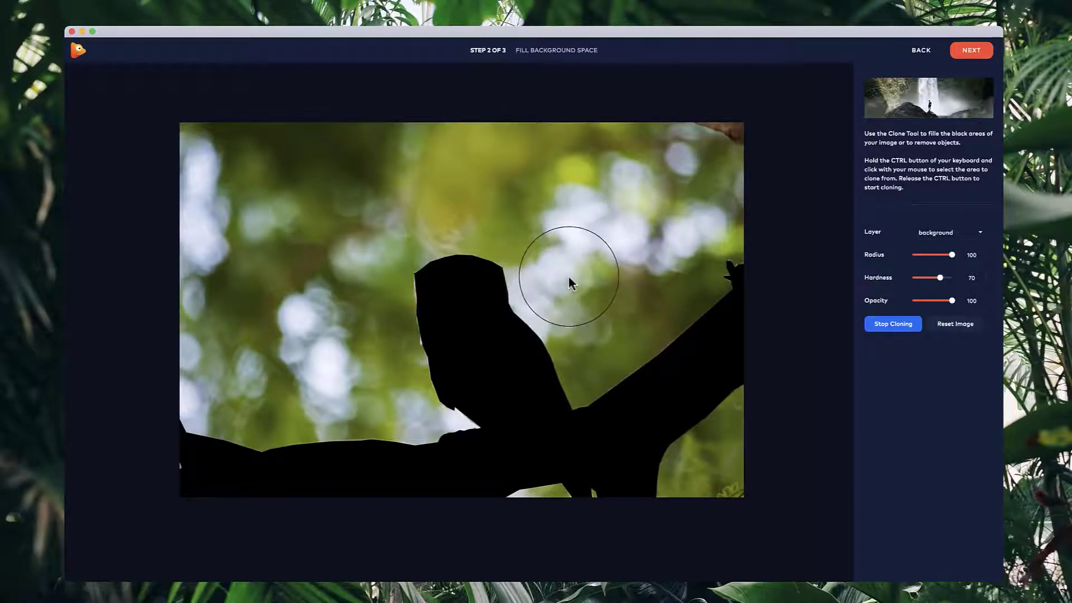
left_click_drag(484, 331, 490, 324)
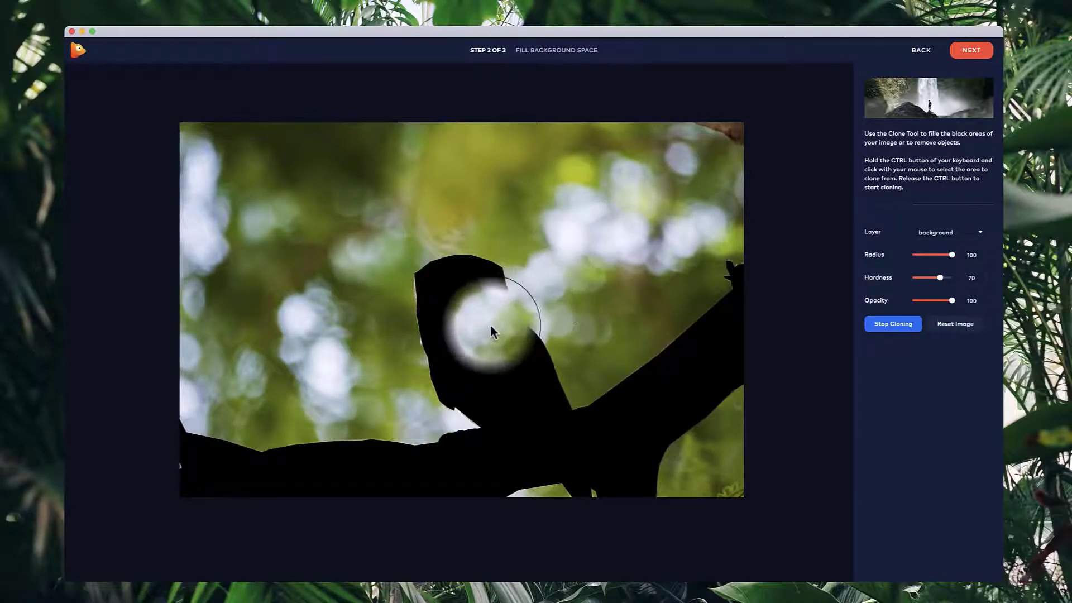
left_click(561, 282, "ctrl")
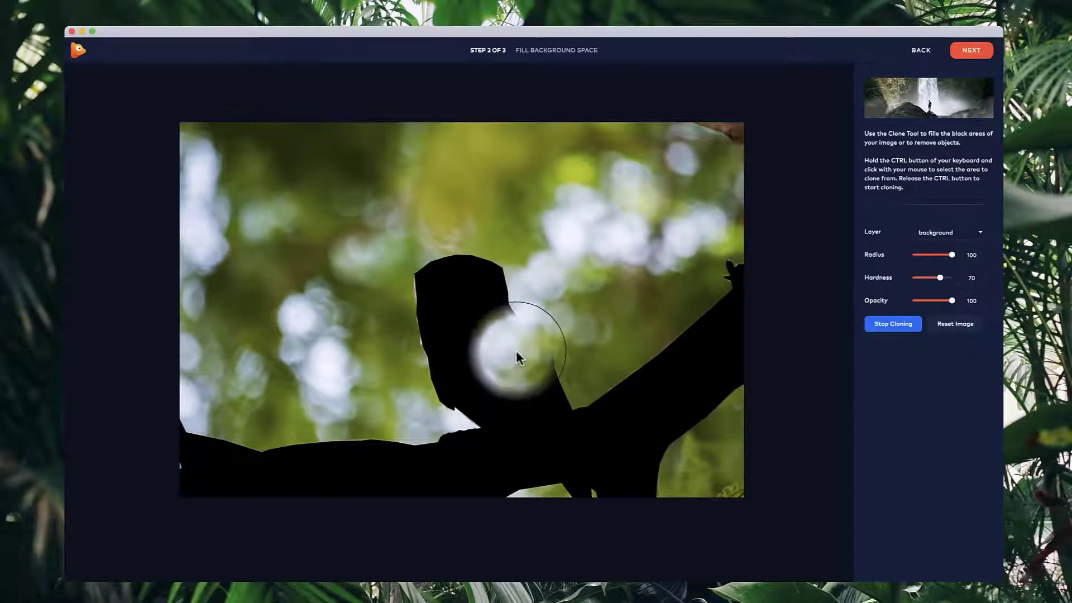
mouse_move(516, 347)
left_mouse_down()
mouse_move(476, 281)
mouse_move(444, 292)
mouse_move(432, 329)
mouse_move(470, 394)
mouse_move(561, 385)
left_mouse_up()
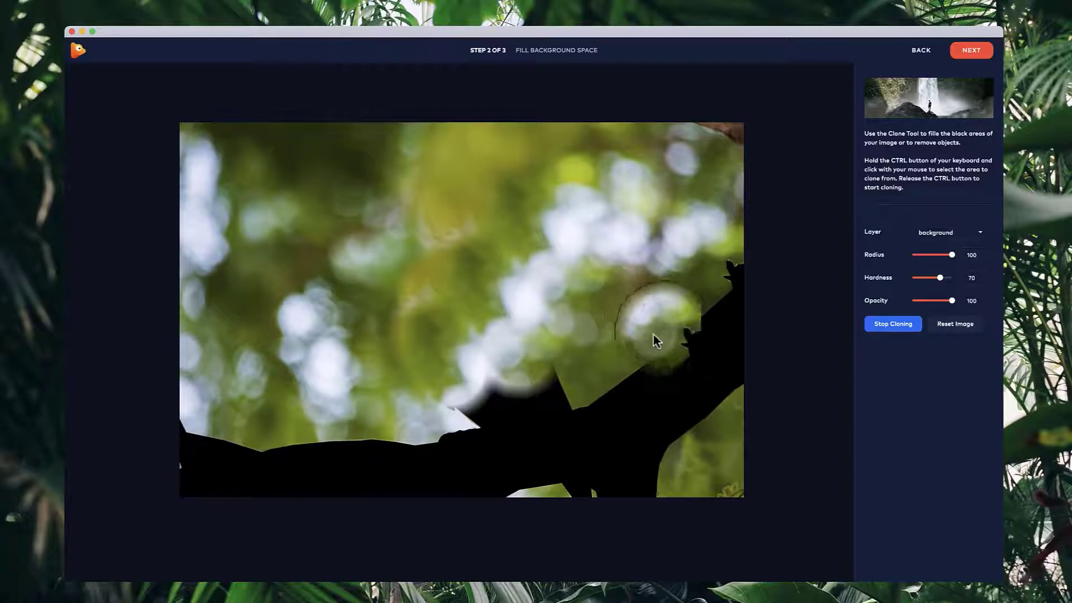
Clone the blurred background above the branch over the left part of the black branch area, up to the photo's edge
left_click(316, 380, "ctrl")
mouse_move(326, 474)
left_mouse_down()
mouse_move(352, 470)
mouse_move(268, 480)
mouse_move(231, 467)
left_mouse_up()
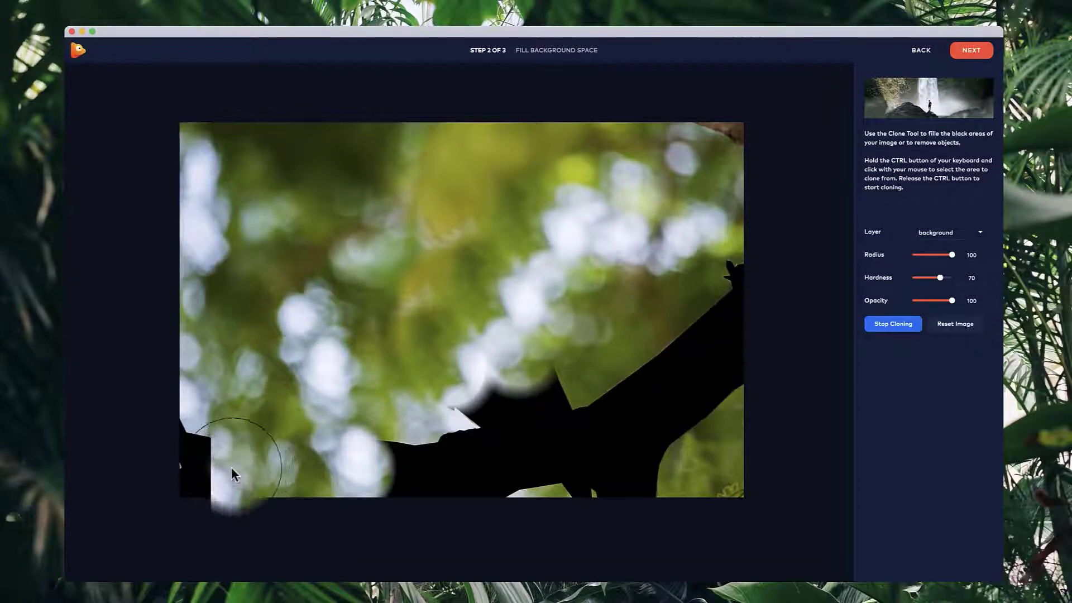
left_click(249, 371, "ctrl")
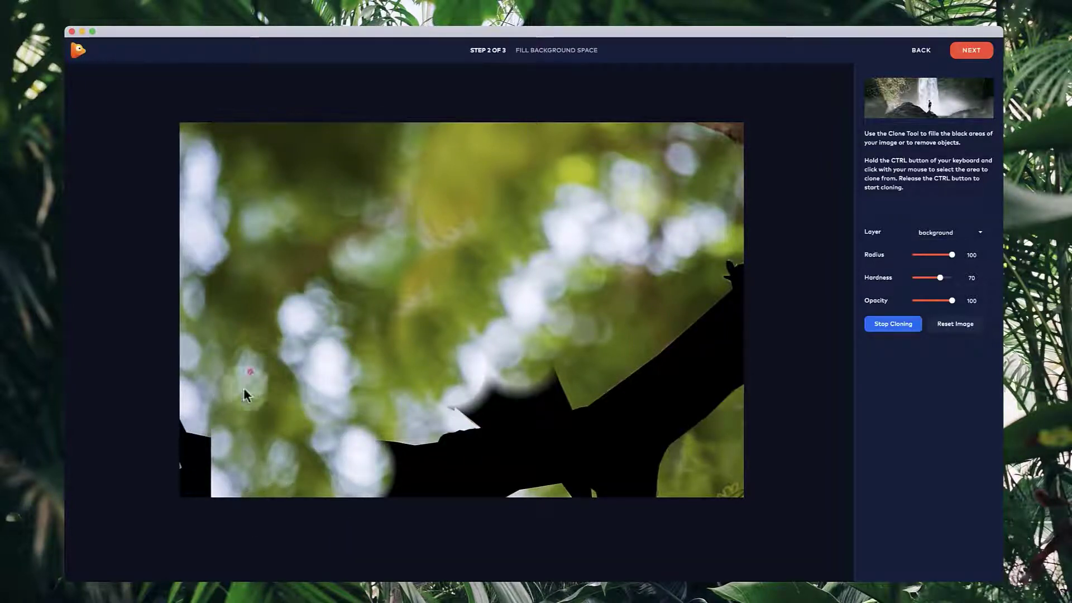
mouse_move(243, 388)
left_mouse_down()
mouse_move(204, 475)
mouse_move(192, 445)
mouse_move(208, 479)
left_mouse_up()
left_click(209, 361, "ctrl")
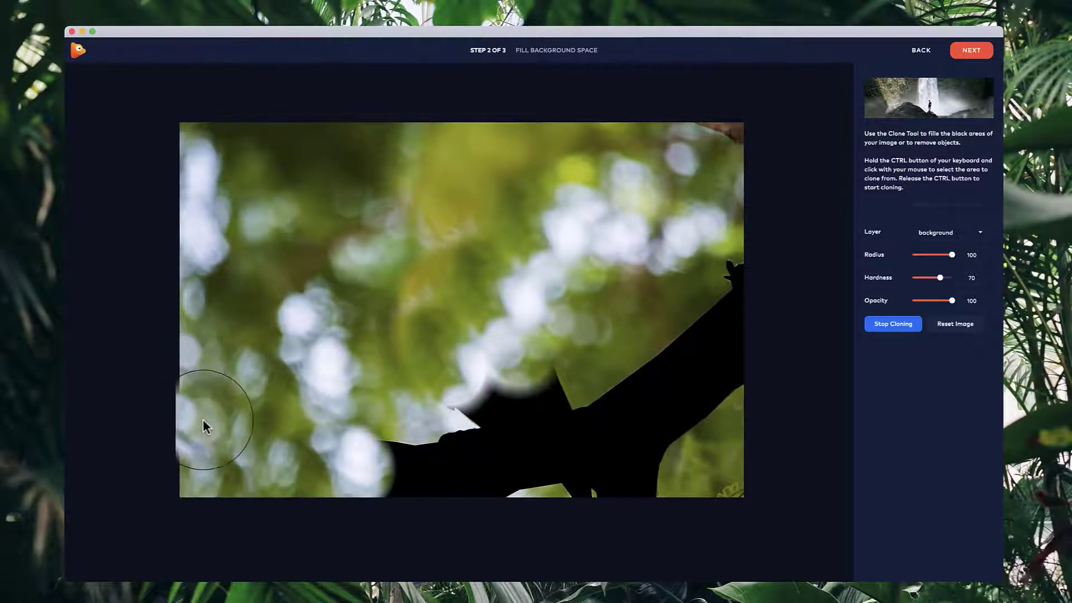
left_click(203, 419)
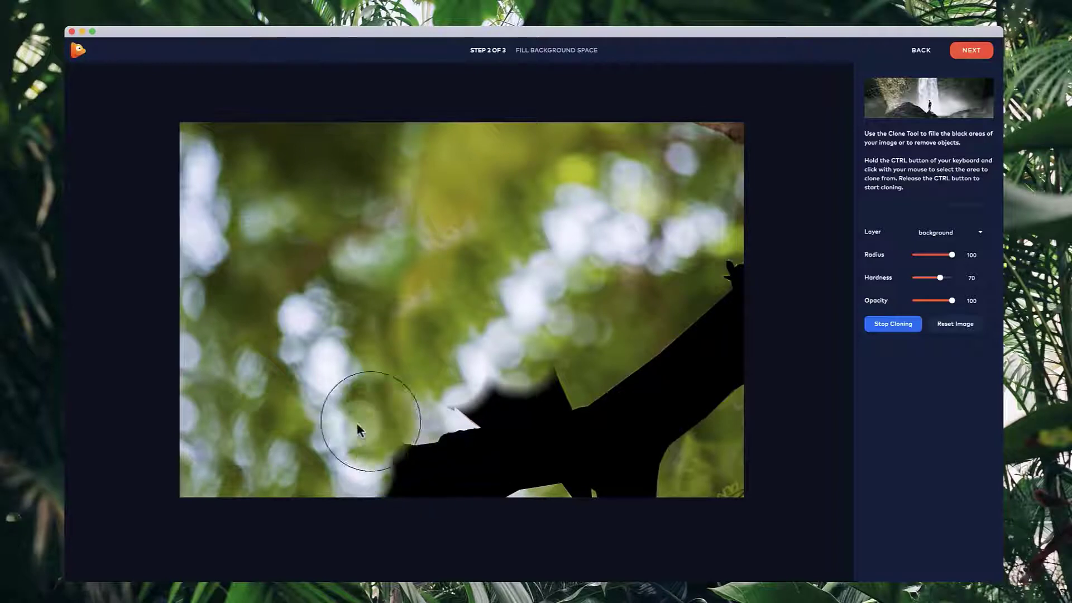
Clone blurred background over the middle and right parts of the black branch area
left_click(297, 434, "ctrl")
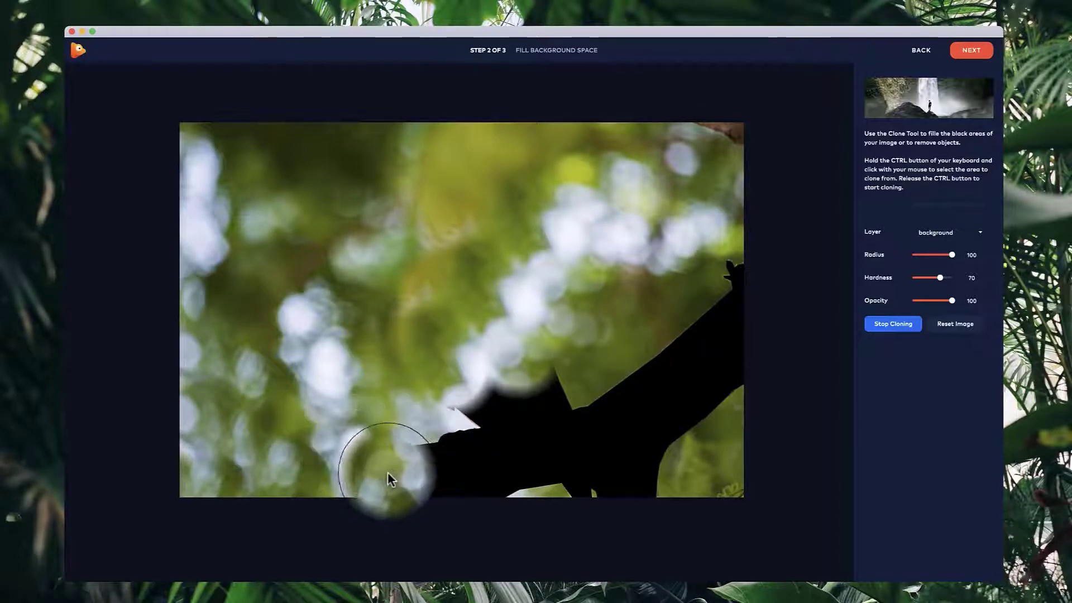
left_click(319, 388, "ctrl")
mouse_move(386, 460)
left_mouse_down()
mouse_move(441, 472)
mouse_move(481, 444)
mouse_move(471, 428)
left_mouse_up()
scroll(471, 428, "down", 3)
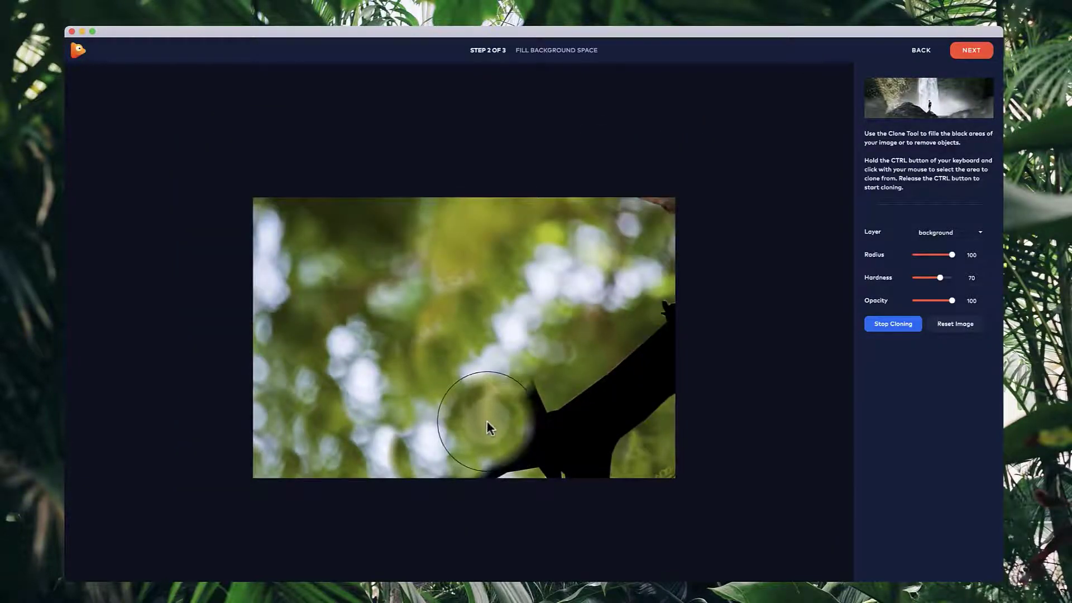
scroll(602, 350, "up", 4)
scroll(647, 378, "down", 2)
mouse_move(650, 391)
left_mouse_down()
mouse_move(575, 440)
mouse_move(493, 458)
mouse_move(578, 513)
left_mouse_up()
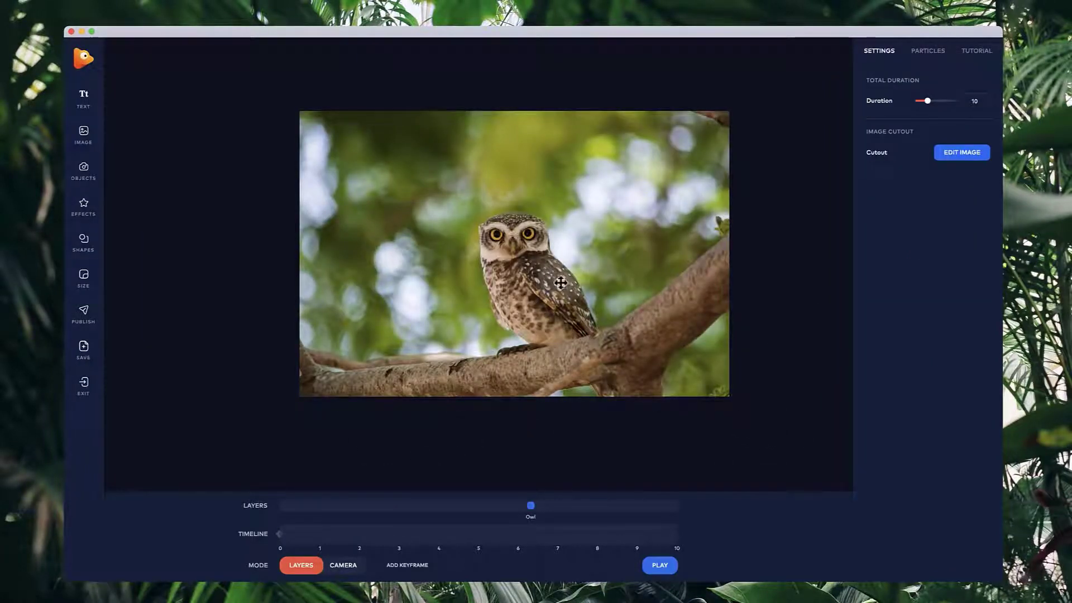
Try out the camera by zooming in to a scale of about 13 and shifting it down, and return to layer editing
left_click(350, 568)
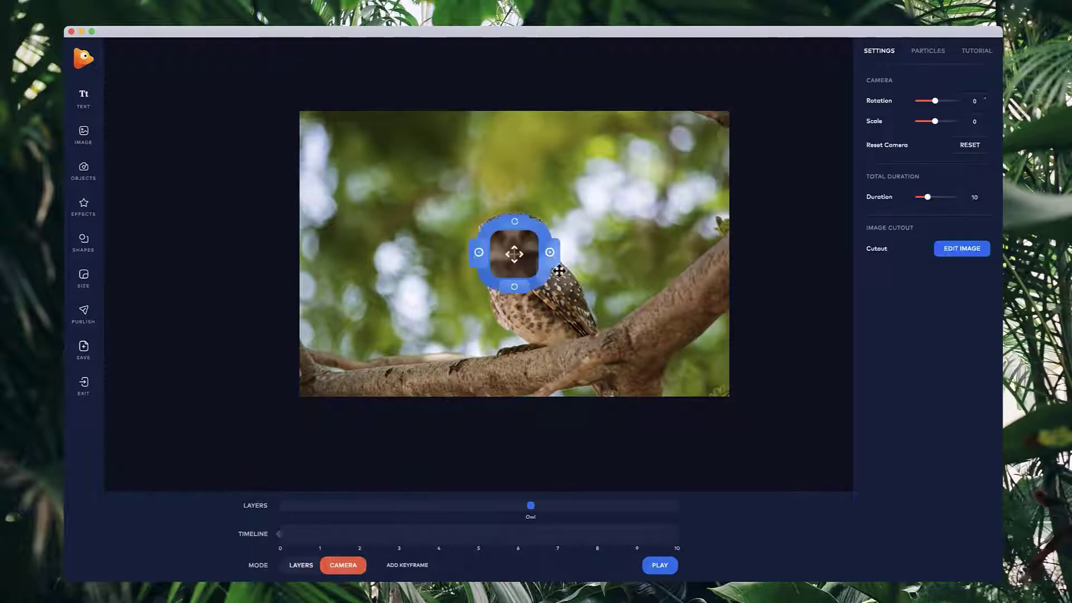
left_click(552, 252)
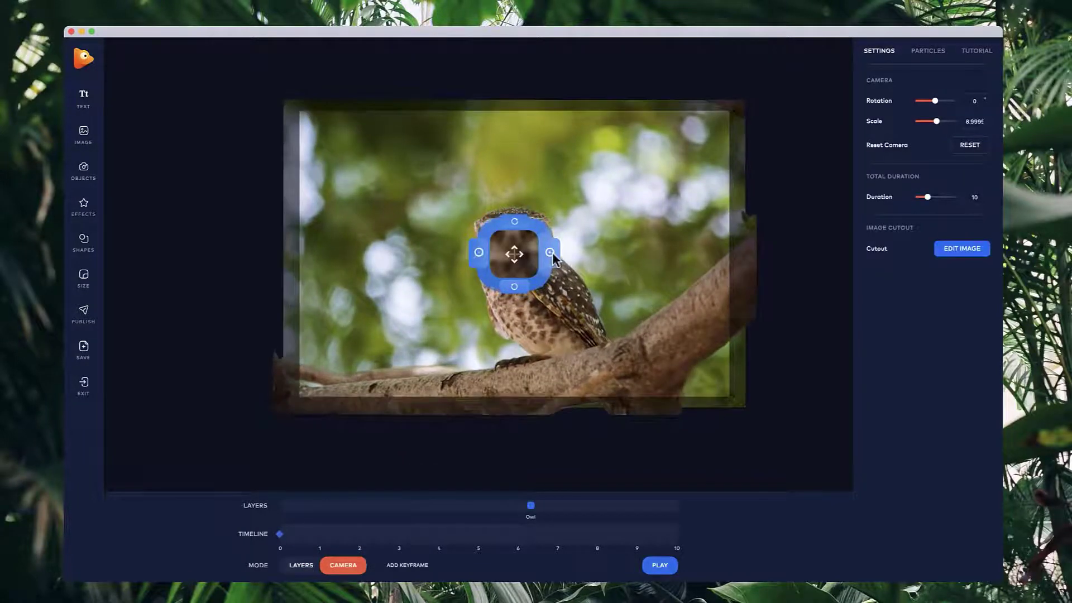
left_click_drag(524, 258, 504, 316)
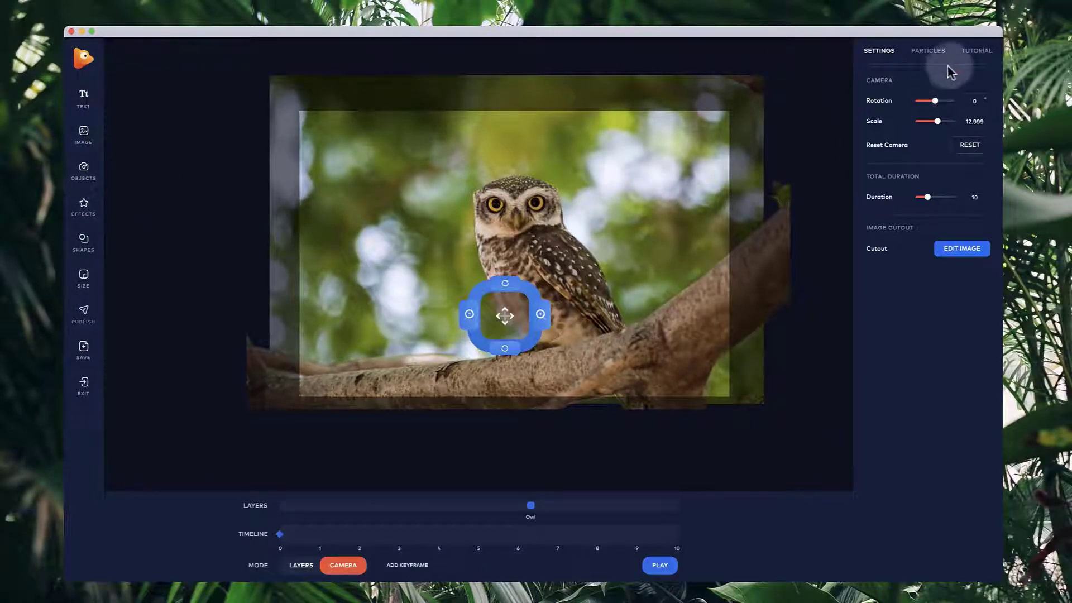
left_click(301, 570)
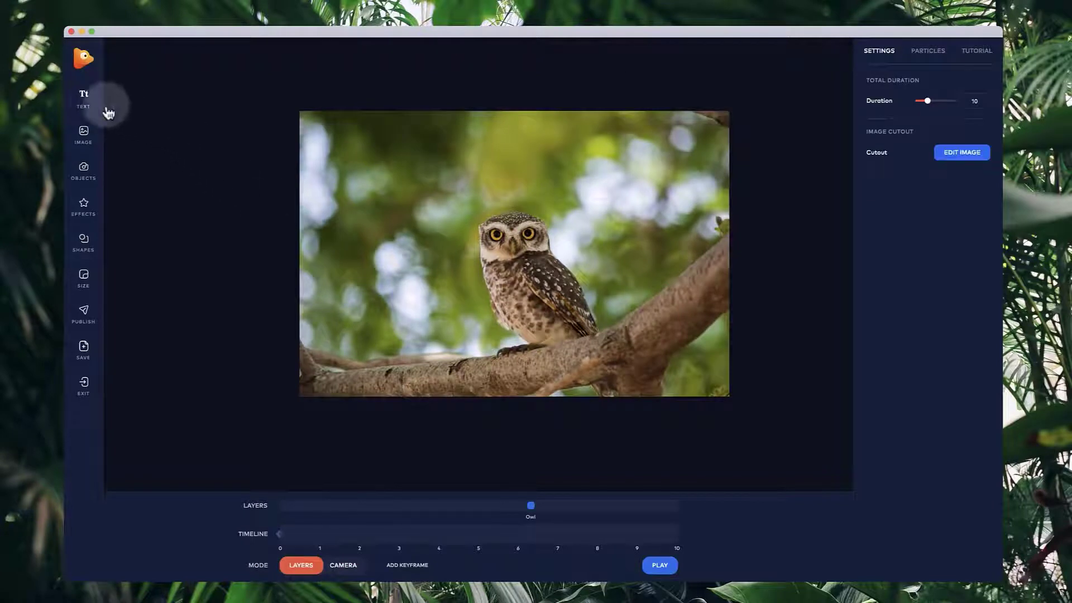
Add the text "ZOO" with a letter spacing of 48, shrink it and place it in the blurred background beside the owl's head
left_click(90, 105)
double_click(484, 247)
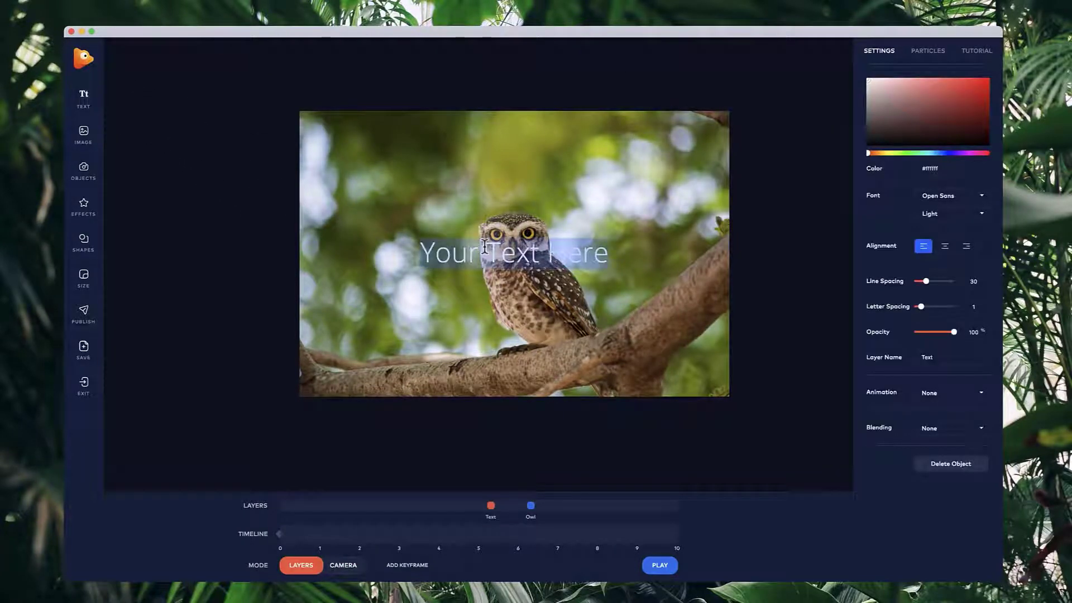
type("ZOO")
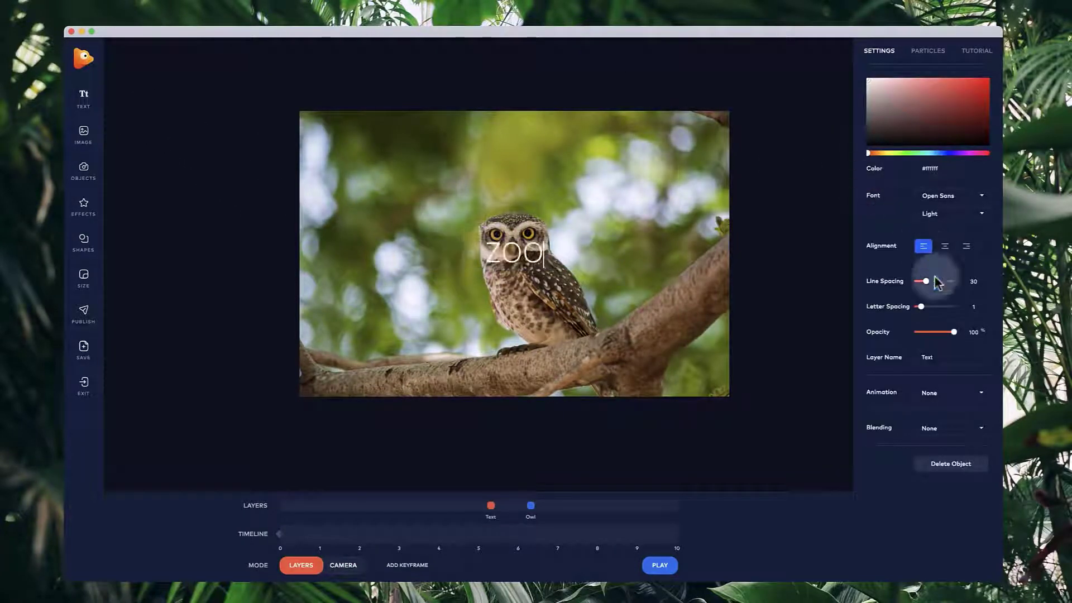
left_click(578, 234)
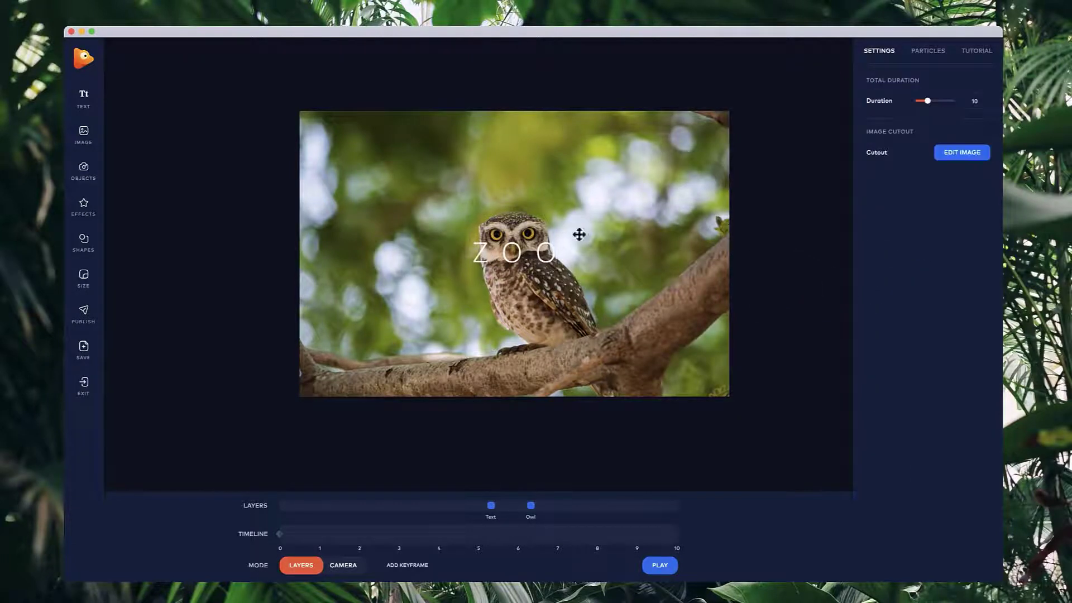
left_click_drag(502, 251, 453, 255)
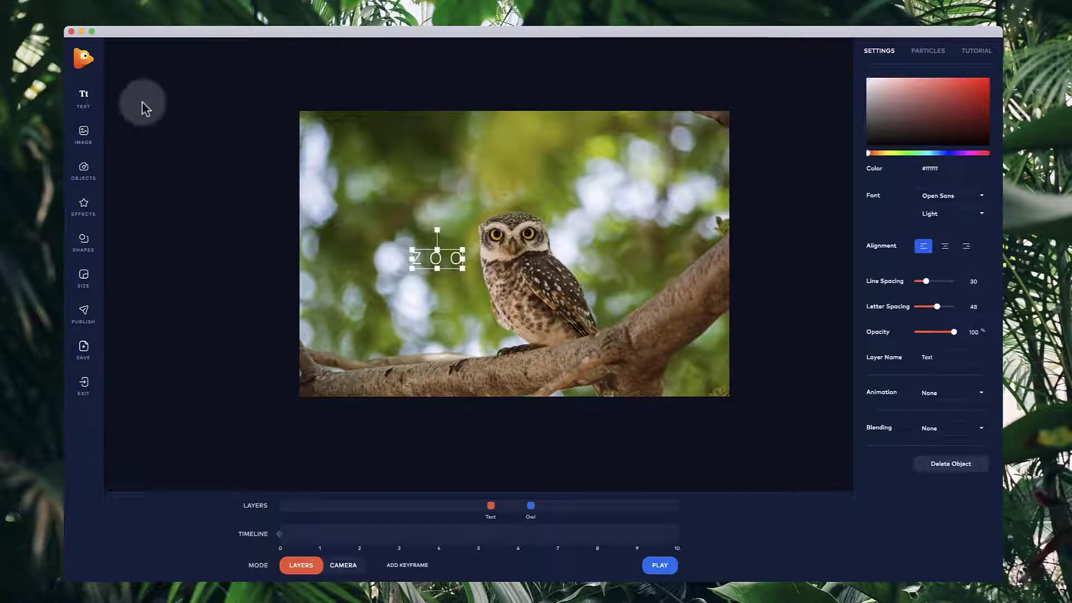
Add the text "NOW OPEN", shrink it to fit just below "ZOO" and set its letter spacing to 12
left_click(84, 96)
triple_click(586, 251)
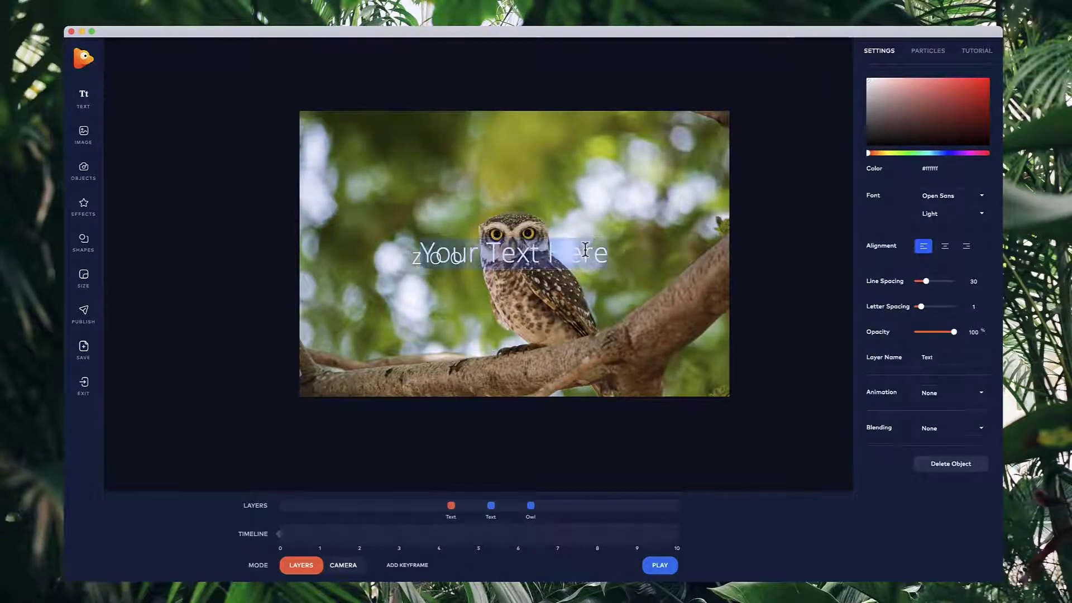
type("NOW OPEN")
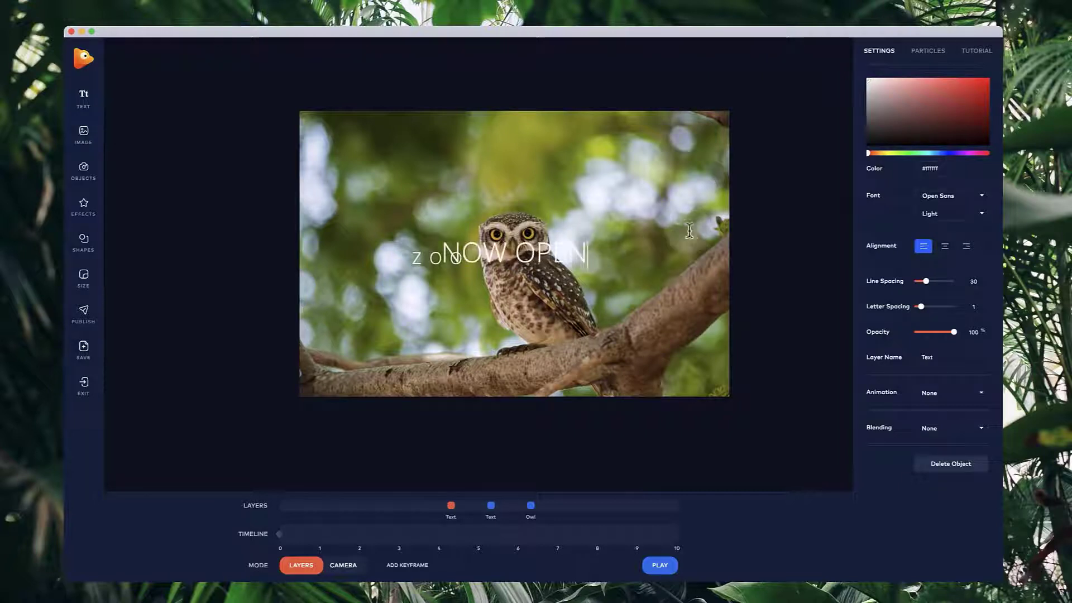
left_click(562, 248)
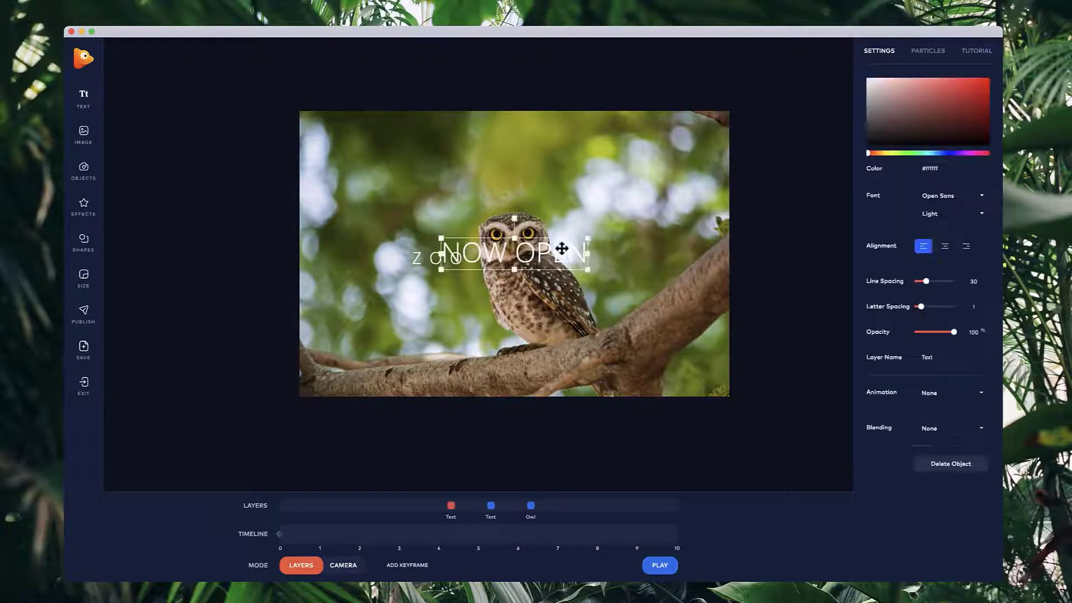
left_click_drag(589, 236, 461, 294)
scroll(474, 264, "up", 3)
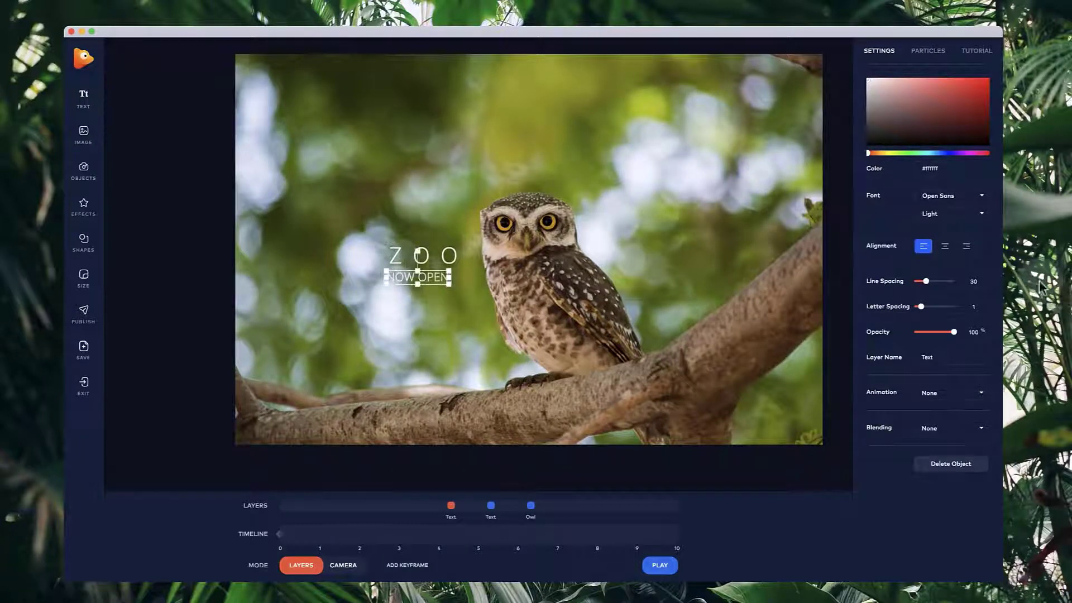
left_click(927, 306)
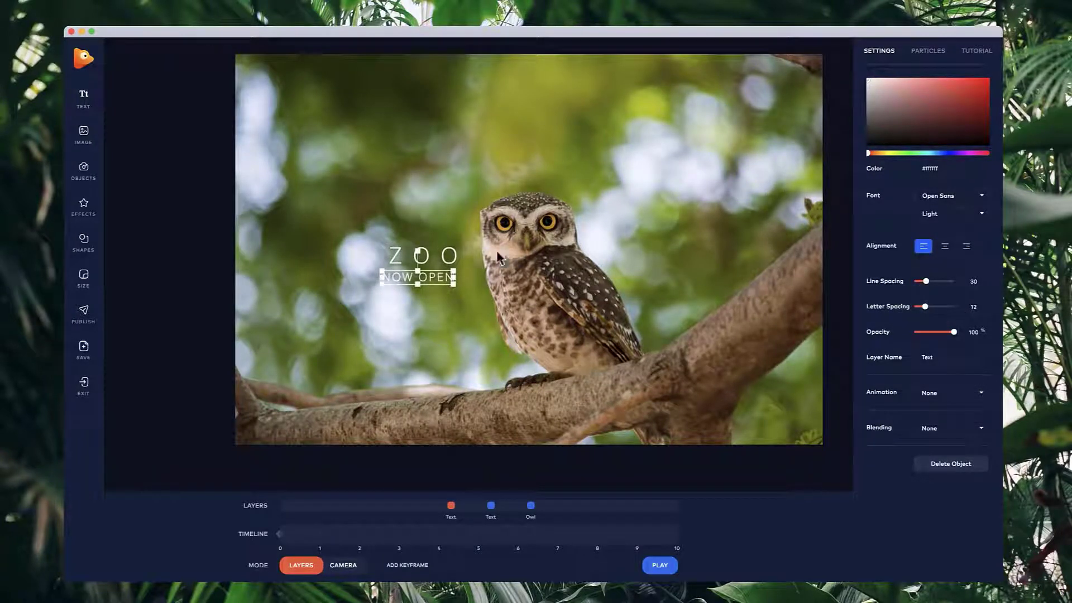
left_click(441, 322)
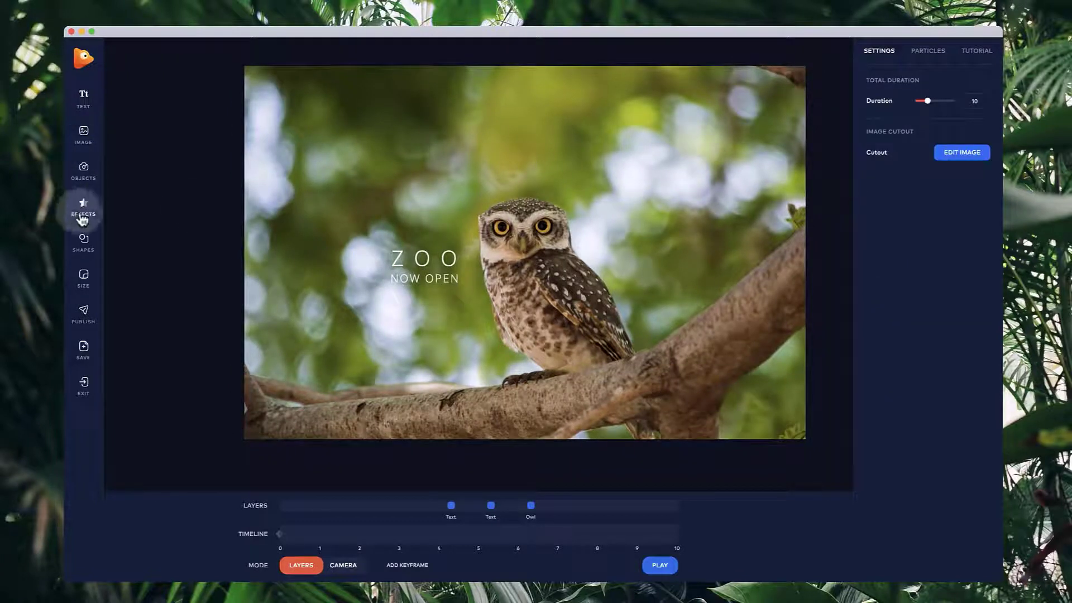
Add the blue butterfly effect, scale it down and place it on the branch in front of the owl, below the text
left_click(82, 219)
left_click(180, 61)
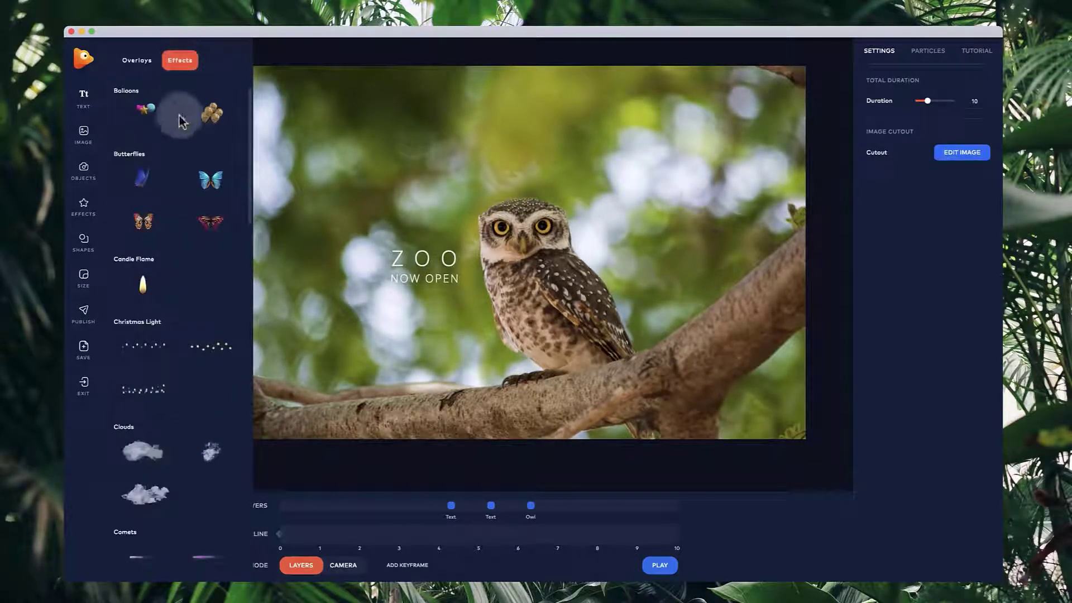
left_click_drag(142, 177, 486, 257)
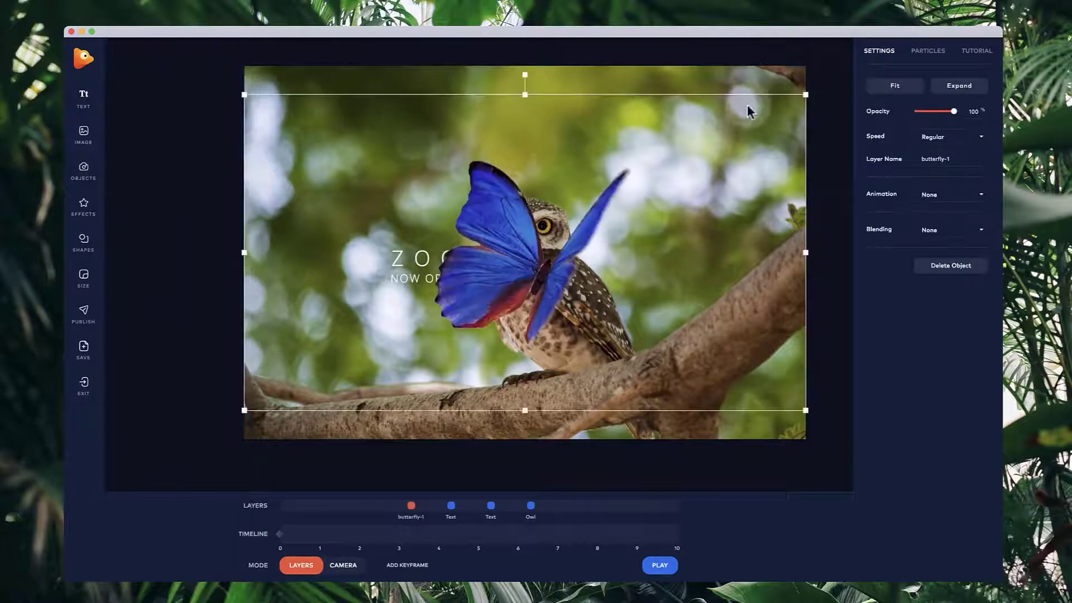
left_click_drag(805, 95, 363, 342)
left_click(313, 380)
left_click_drag(316, 381, 425, 399)
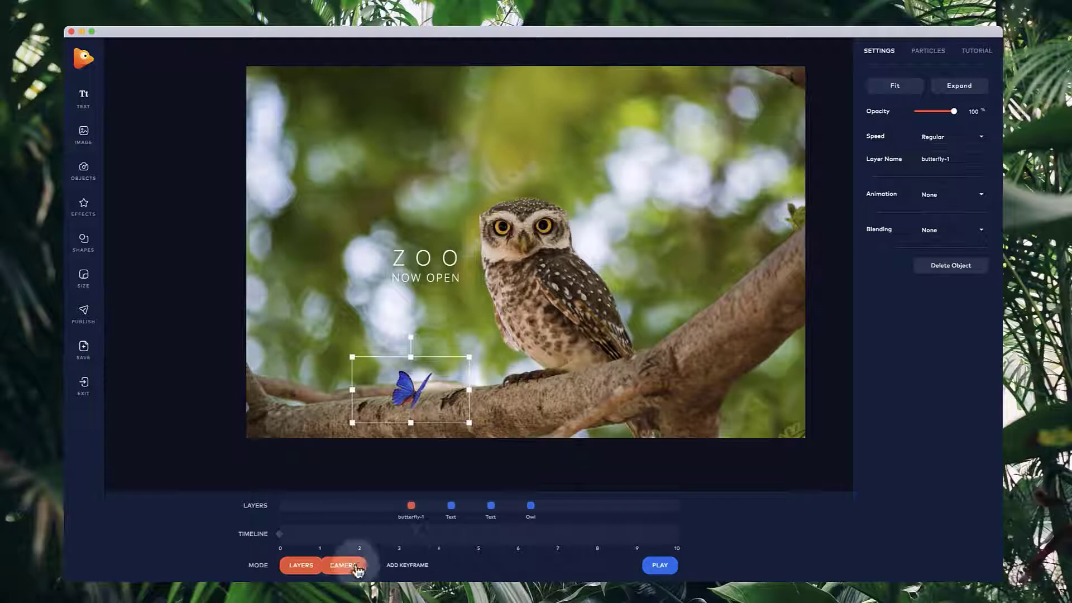
Pan the camera around to check how the butterfly and the texts shift against the owl and branch
left_click(351, 567)
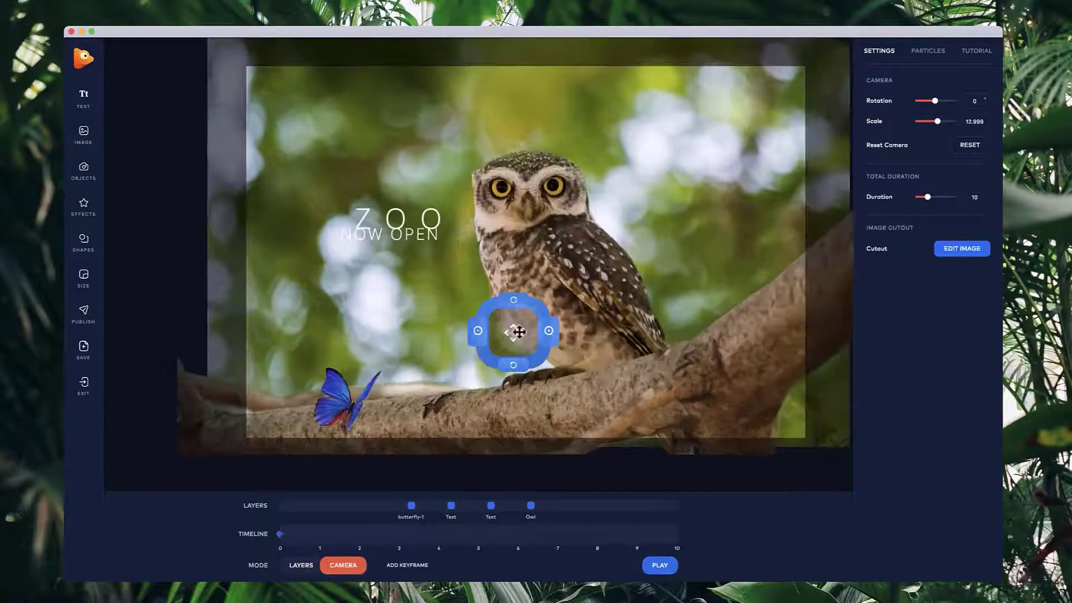
left_click_drag(519, 333, 363, 375)
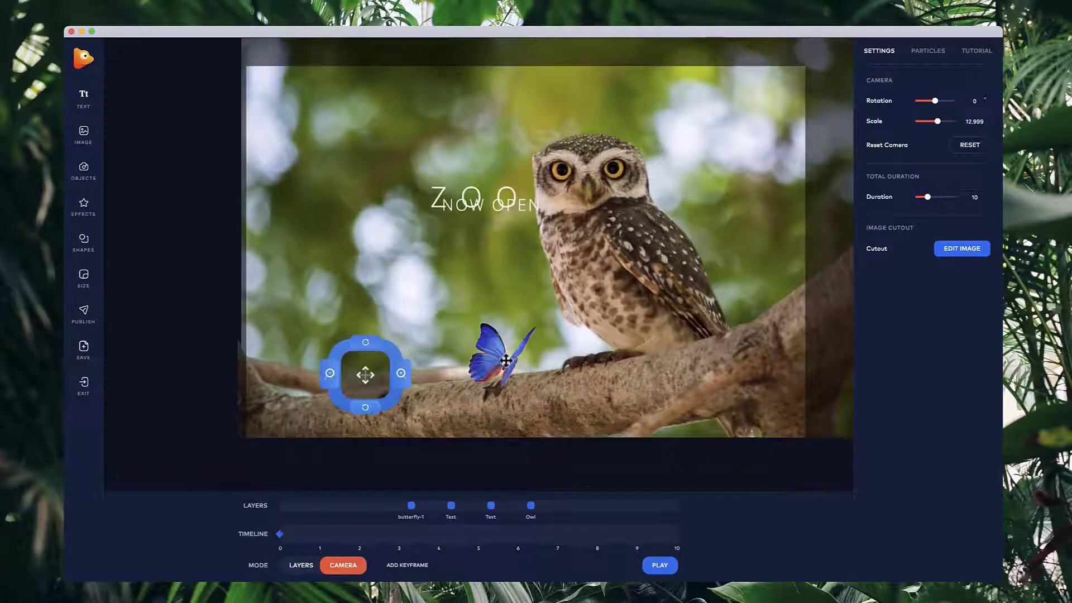
left_click(467, 385)
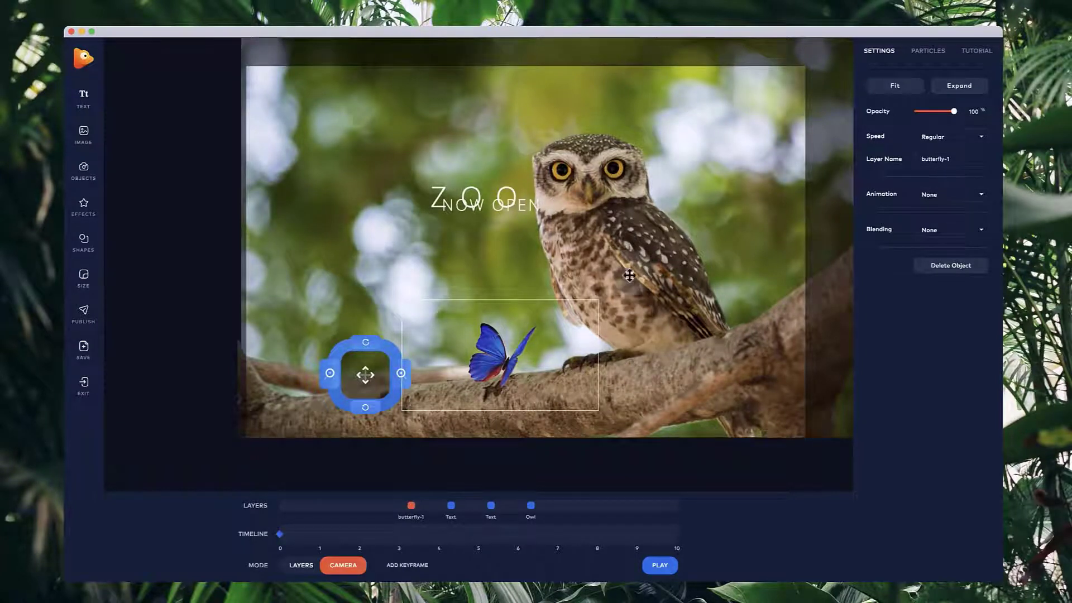
left_click_drag(367, 395, 486, 351)
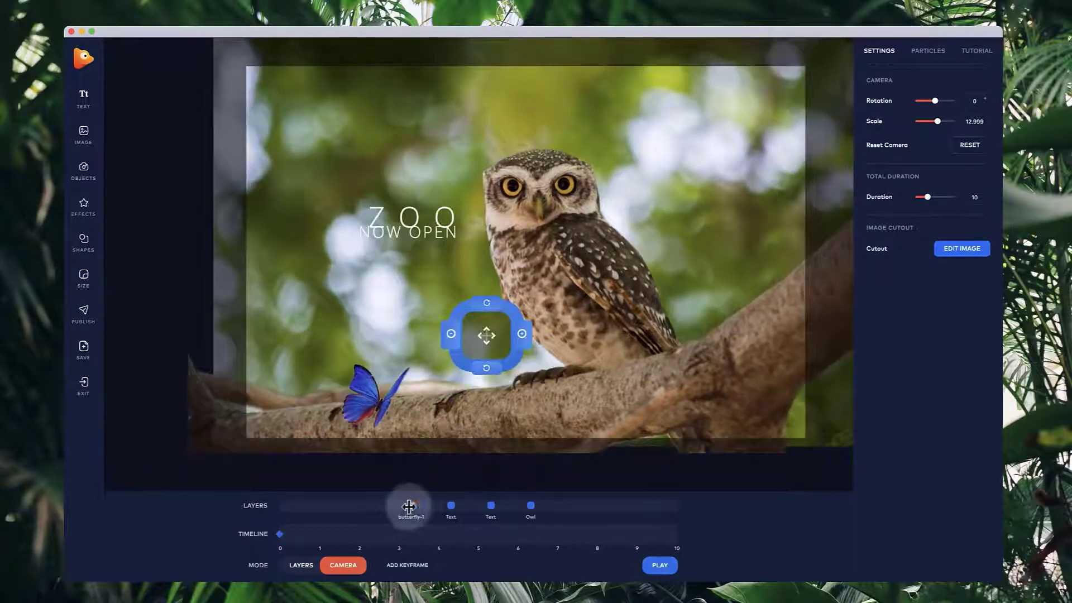
Move the butterfly layer to the same depth as the Owl layer, checking with a camera pan that it stays on the branch
left_click_drag(409, 507, 509, 506)
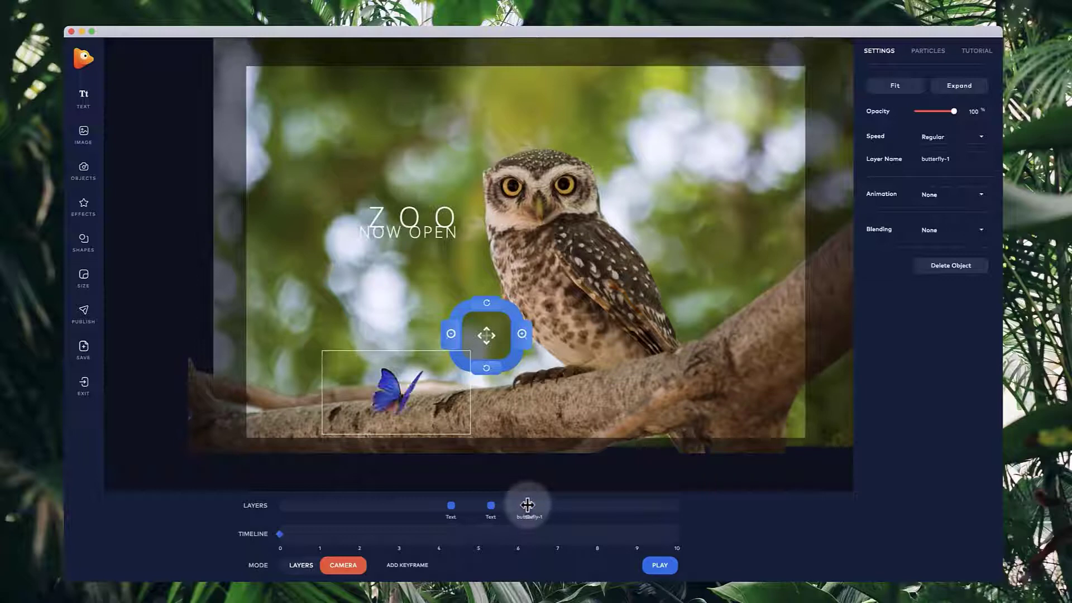
left_click_drag(527, 505, 530, 505)
left_click_drag(486, 335, 494, 368)
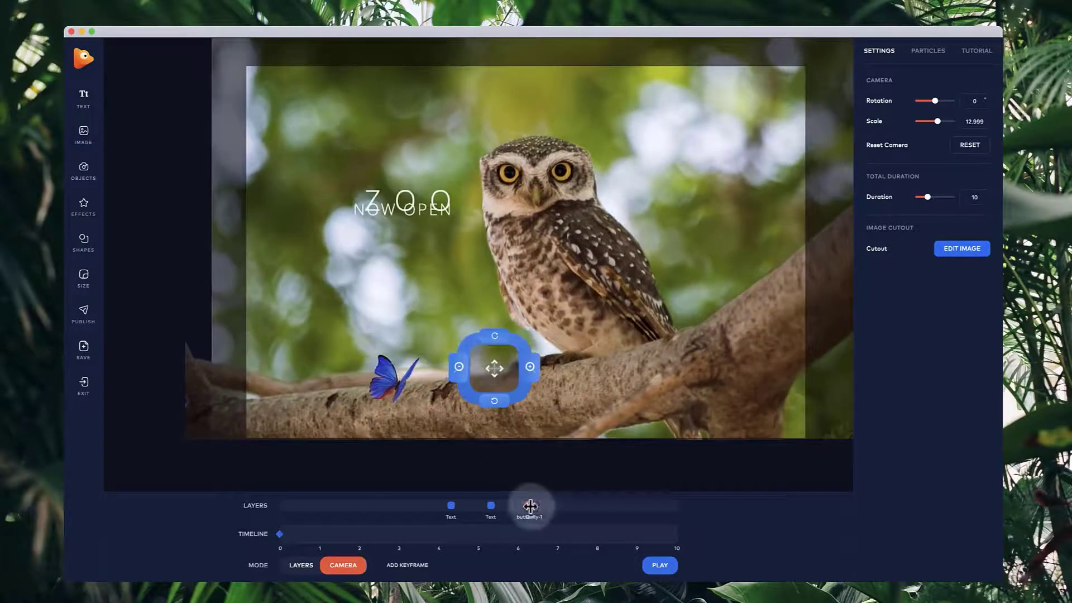
left_click(530, 506)
mouse_move(548, 502)
left_mouse_down()
mouse_move(617, 509)
mouse_move(530, 511)
left_mouse_up()
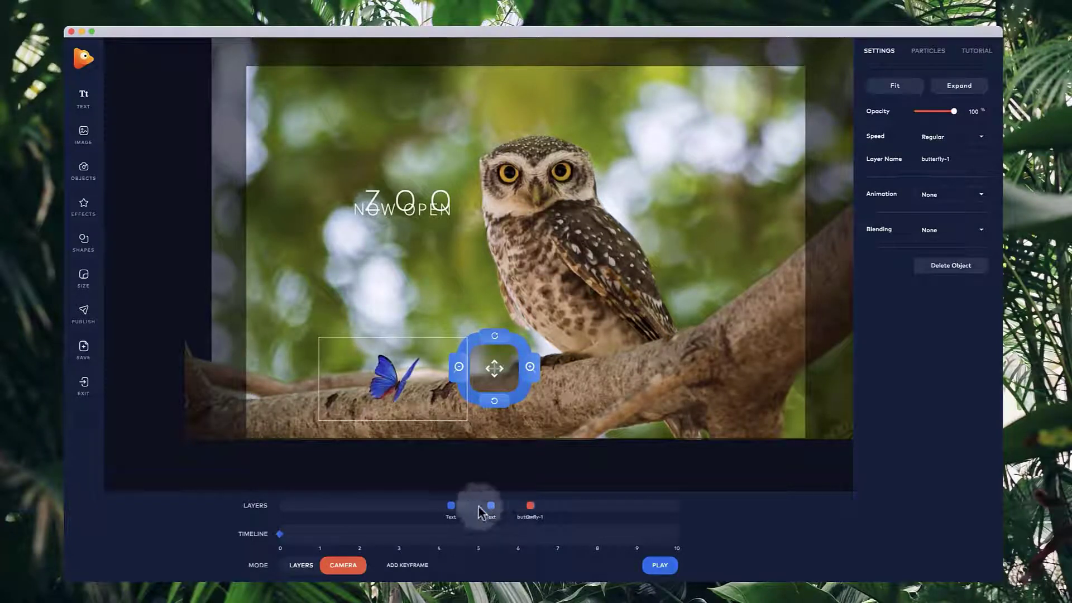
Move the "NOW OPEN" layer to the same depth as the "ZOO" layer, check it with a camera pan and reset the camera
left_click_drag(465, 509, 480, 506)
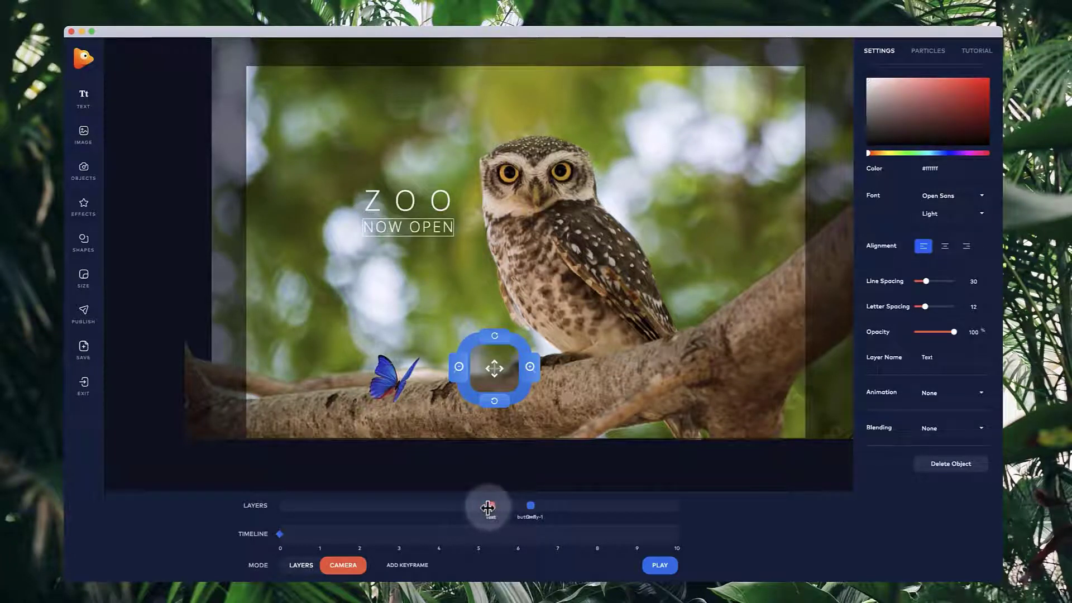
left_click_drag(509, 359, 571, 317)
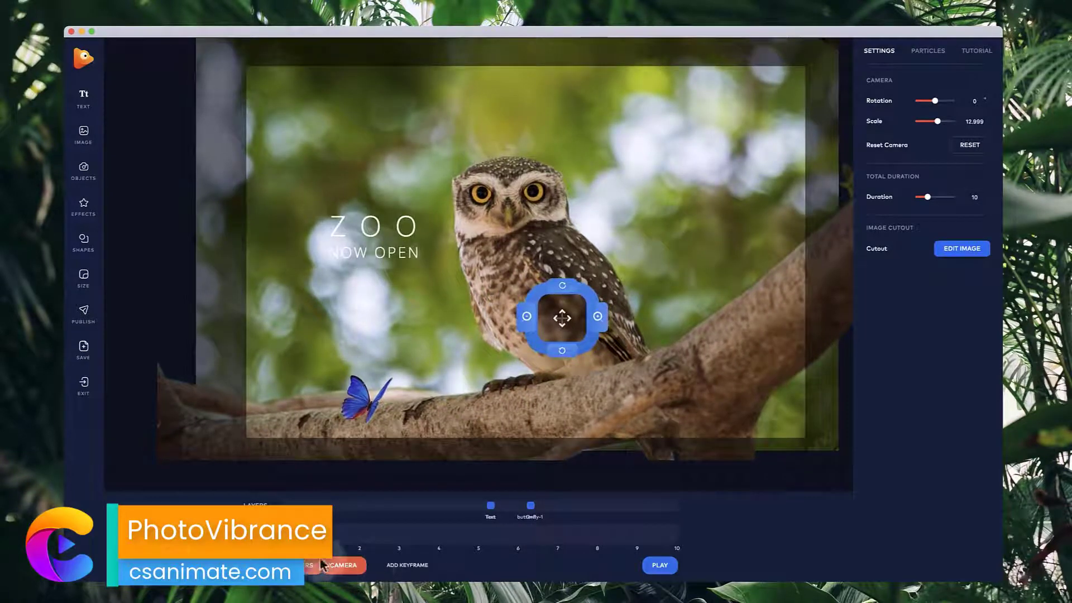
left_click(969, 147)
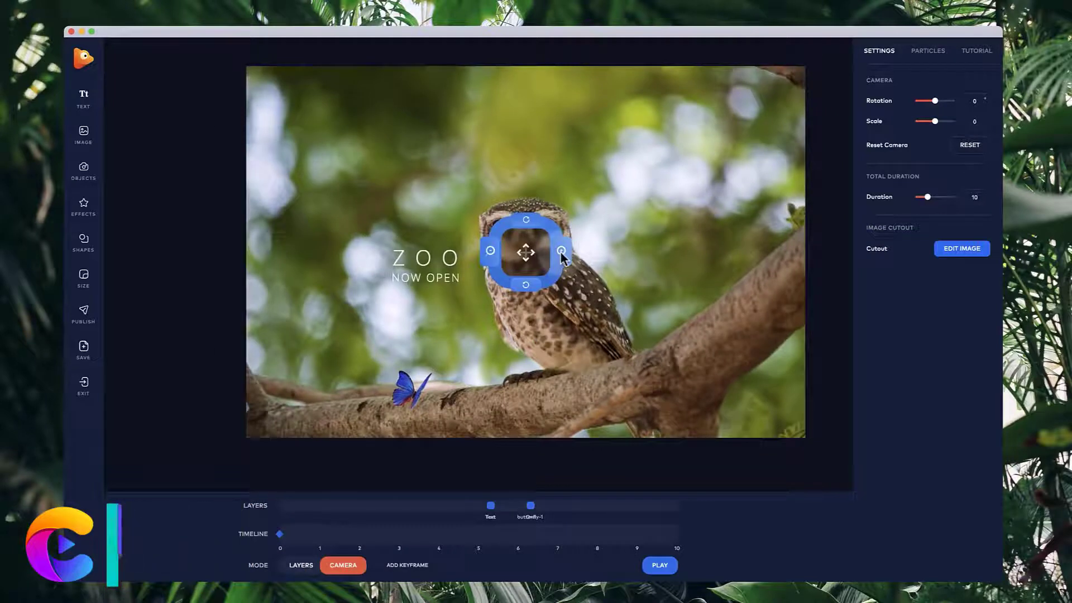
Zoom the camera in to a scale of 3 at the start of the timeline
left_click(561, 253)
left_click(561, 252)
left_click(561, 252)
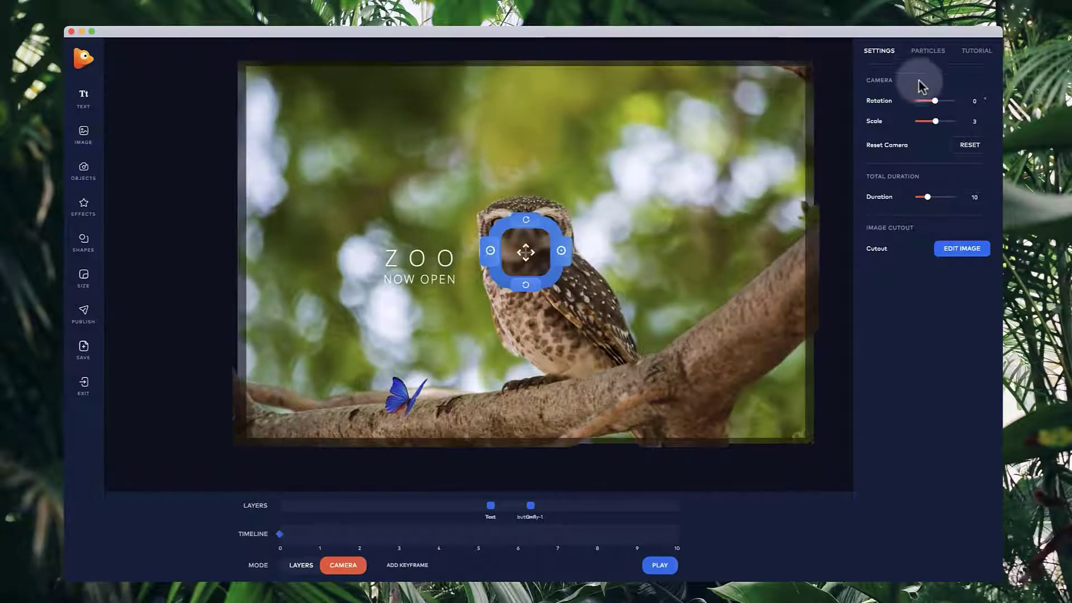
Turn on green leaf particles with size 41, blur 37 and color rotation 0
left_click(924, 54)
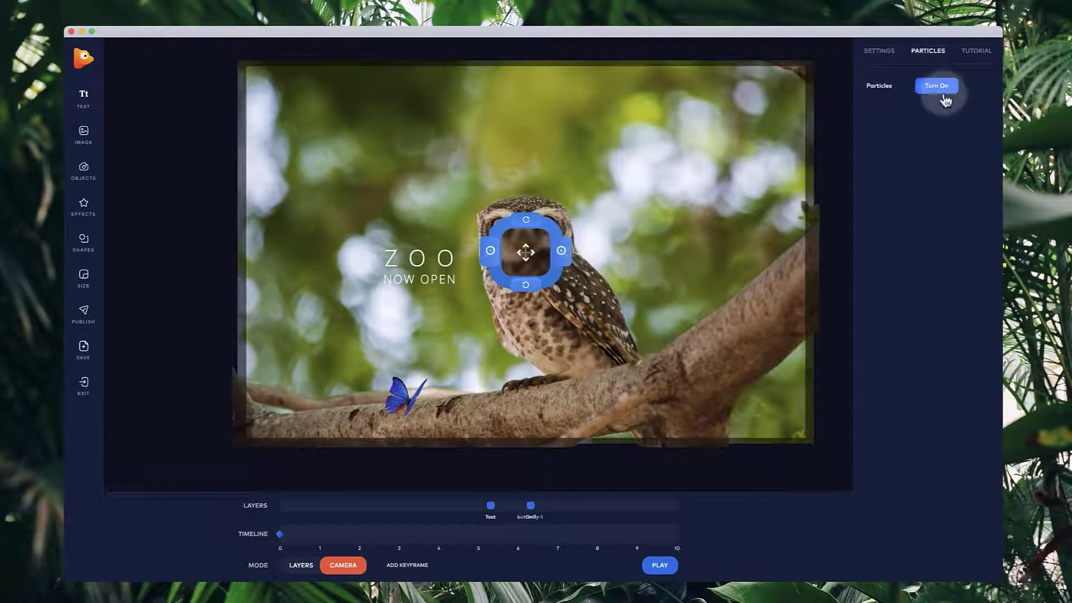
left_click(940, 87)
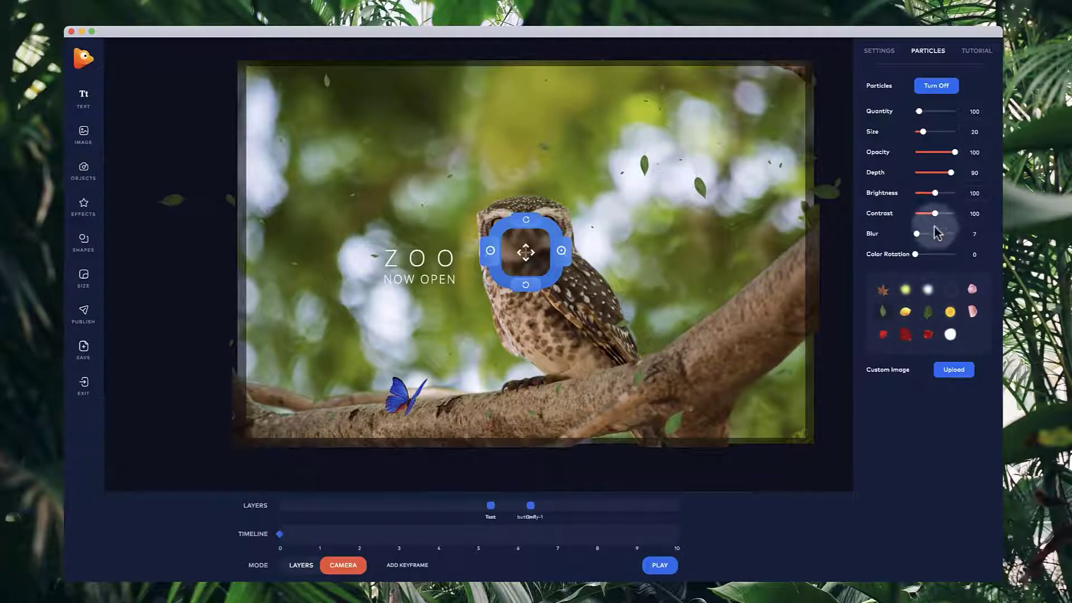
left_click_drag(923, 132, 930, 134)
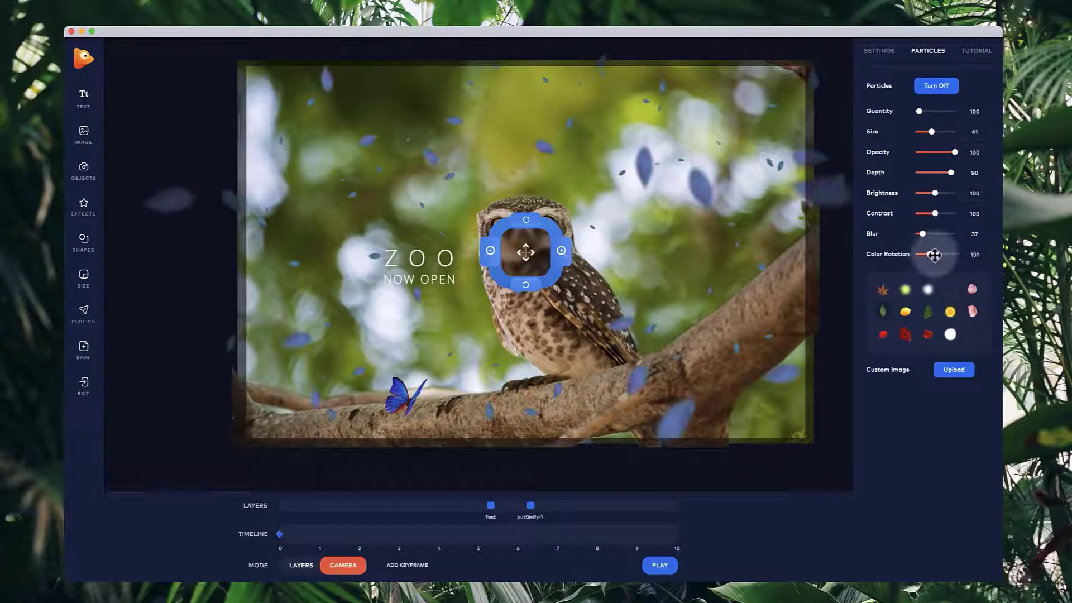
left_click_drag(934, 255, 830, 262)
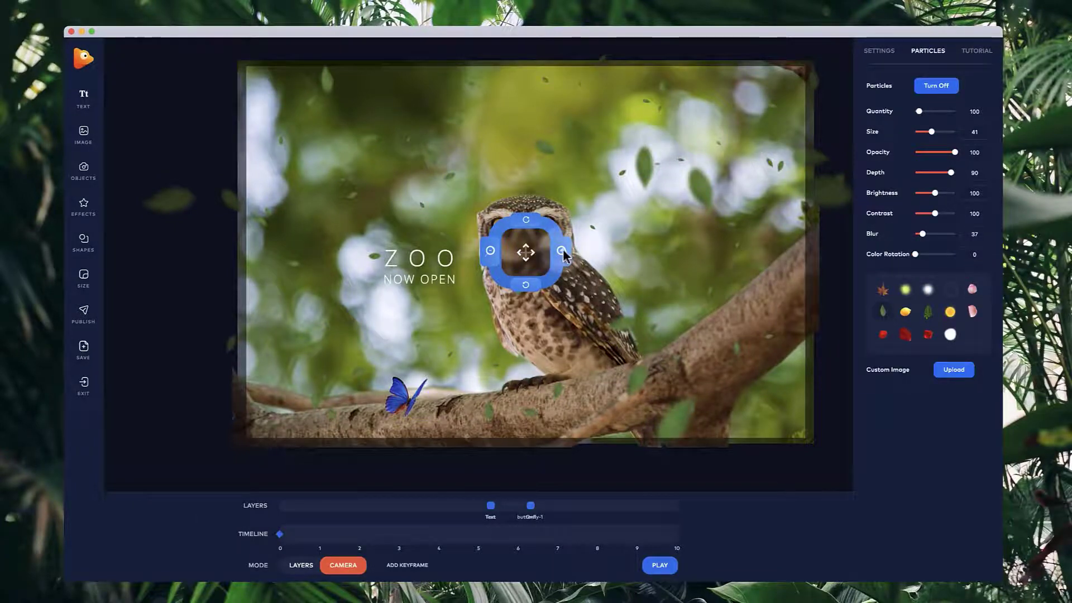
Shift the camera slightly down and away from the text, zoom in a little further and tilt it slightly for the starting view
left_click(562, 249)
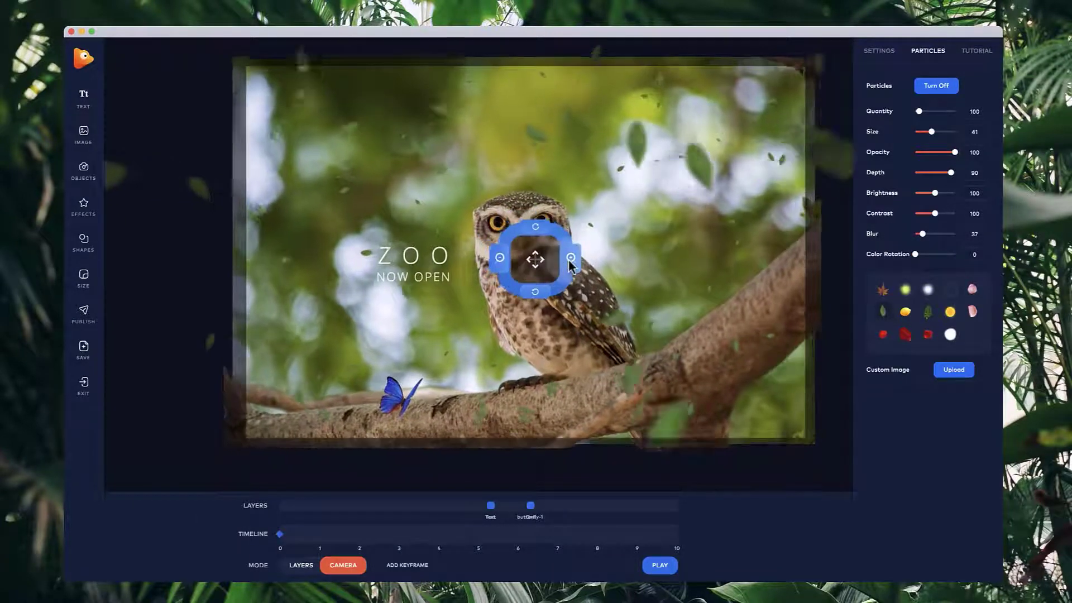
left_click(568, 259)
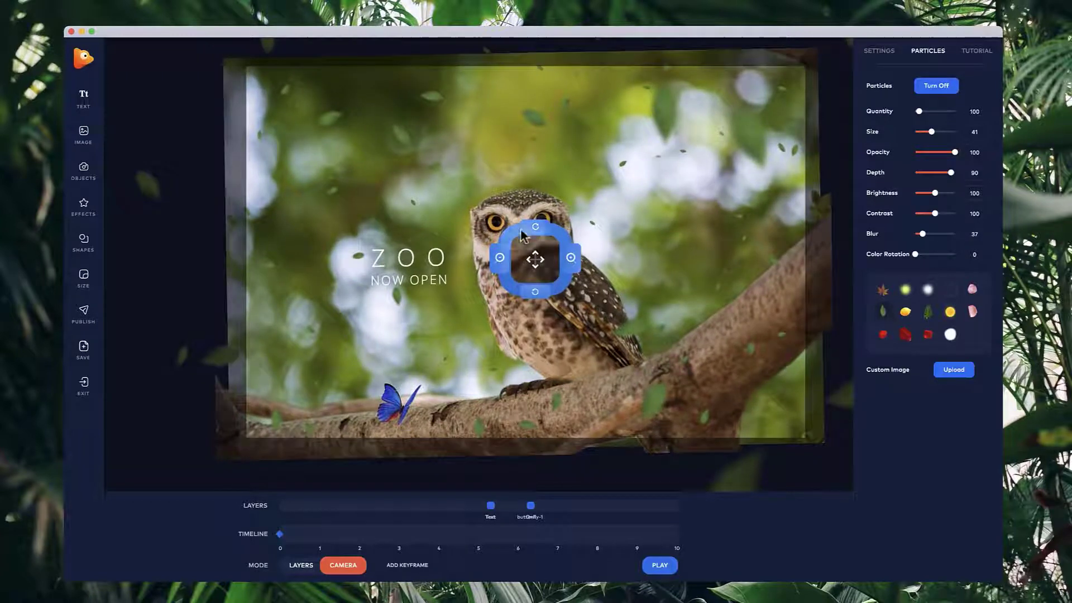
left_click_drag(533, 227, 537, 229)
left_click(535, 227)
left_click(536, 227)
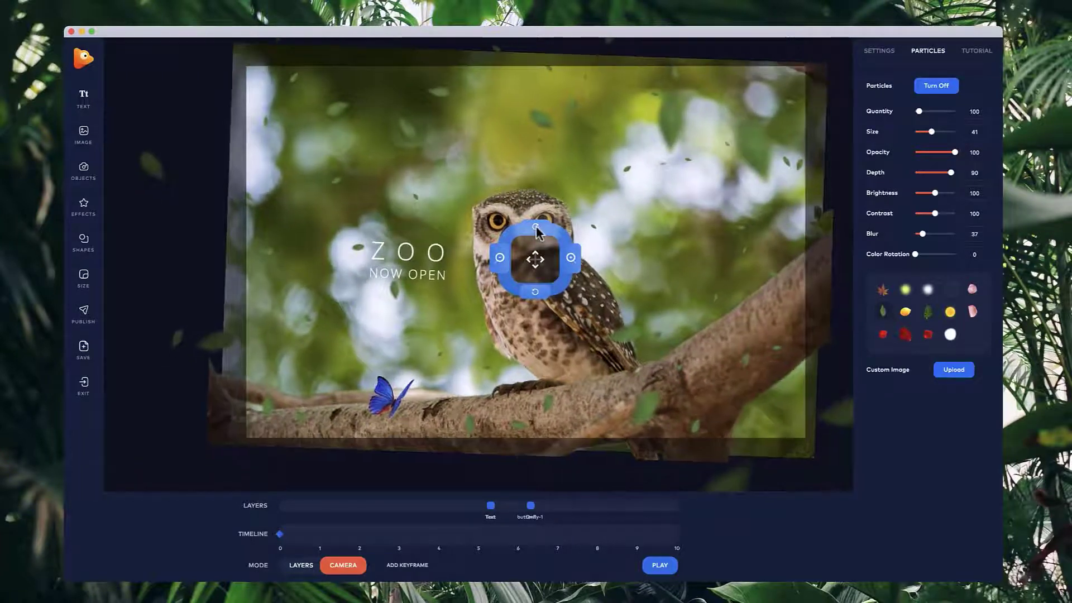
Finish the starting camera view by tilting the camera a little more and shifting it slightly down and further away from the text
left_click(536, 228)
left_click_drag(538, 264, 550, 276)
left_click(291, 564)
left_click(284, 524)
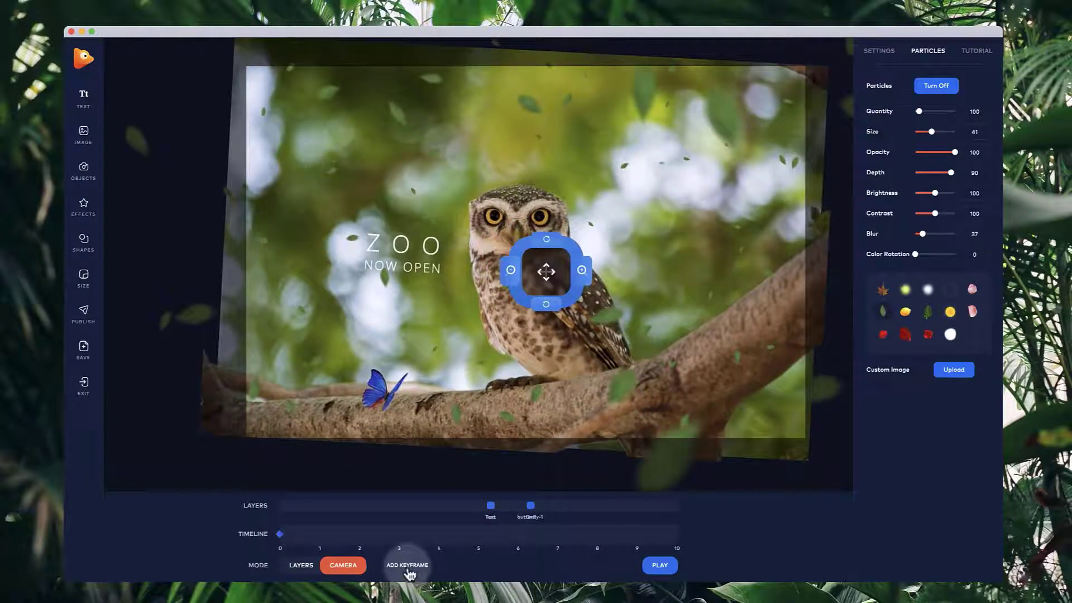
Add a second camera keyframe and place it at 5 seconds
left_click(481, 537)
left_click(478, 571)
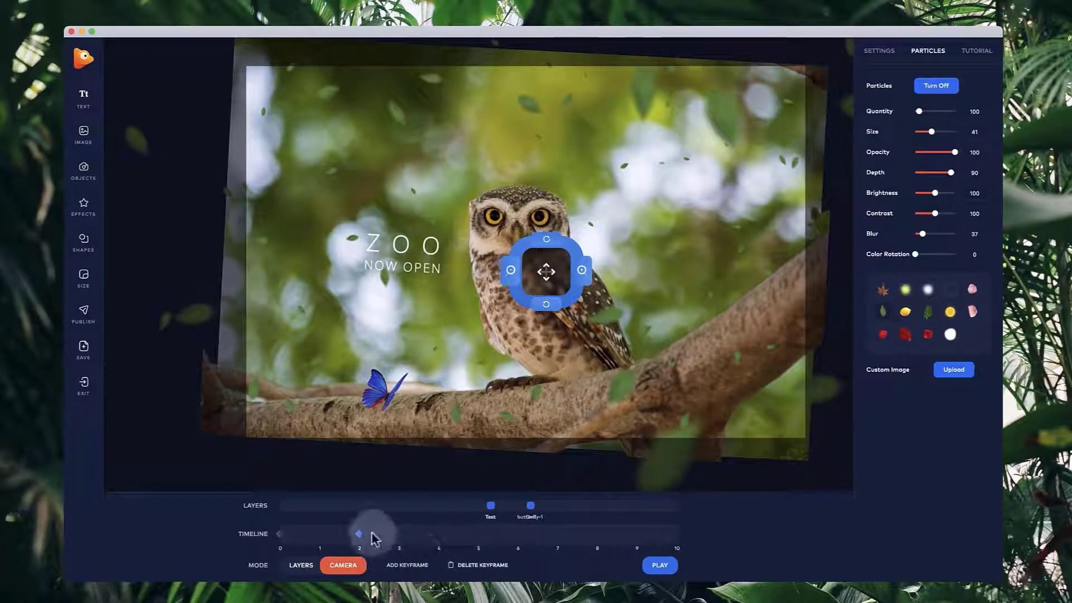
left_click_drag(361, 535, 465, 540)
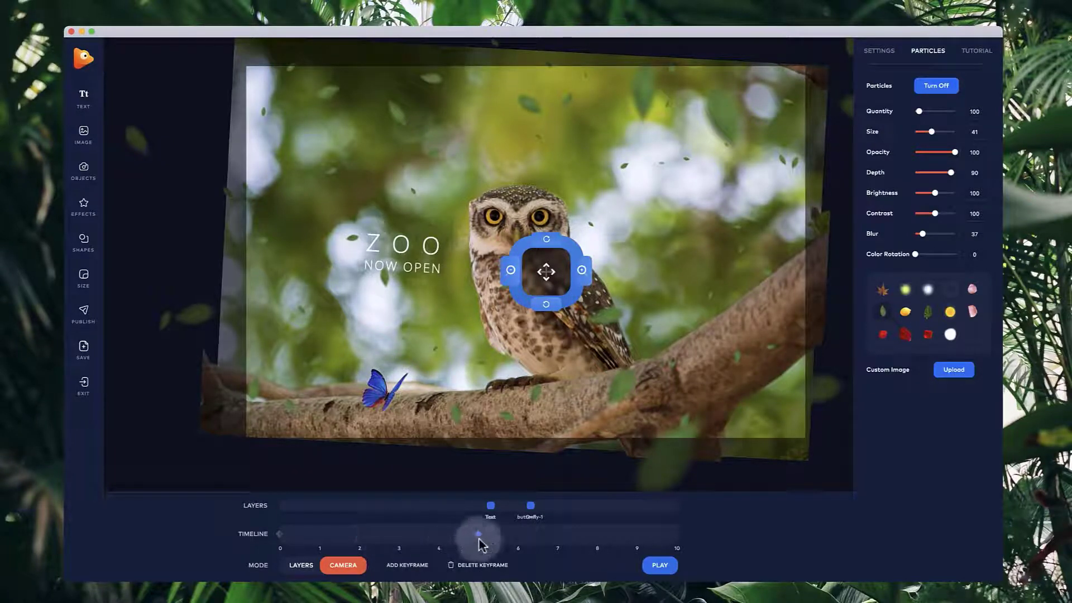
At the 5-second keyframe, zoom the camera in, shift it toward the text and tilt it slightly
left_click(581, 270)
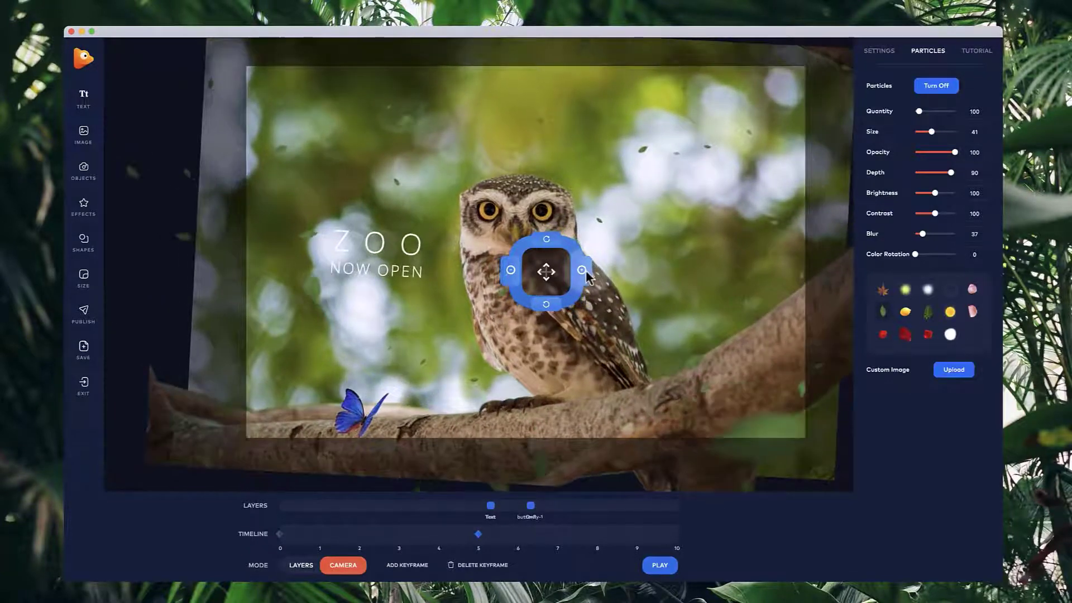
left_click_drag(551, 278, 511, 287)
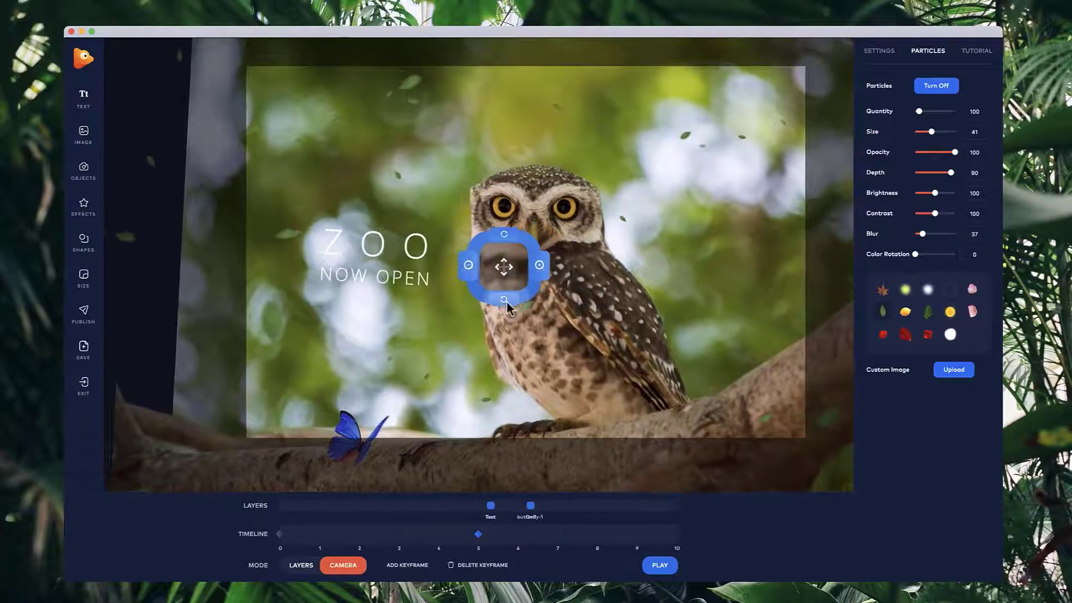
left_click(507, 301)
left_click(507, 300)
left_click(507, 300)
left_click(506, 300)
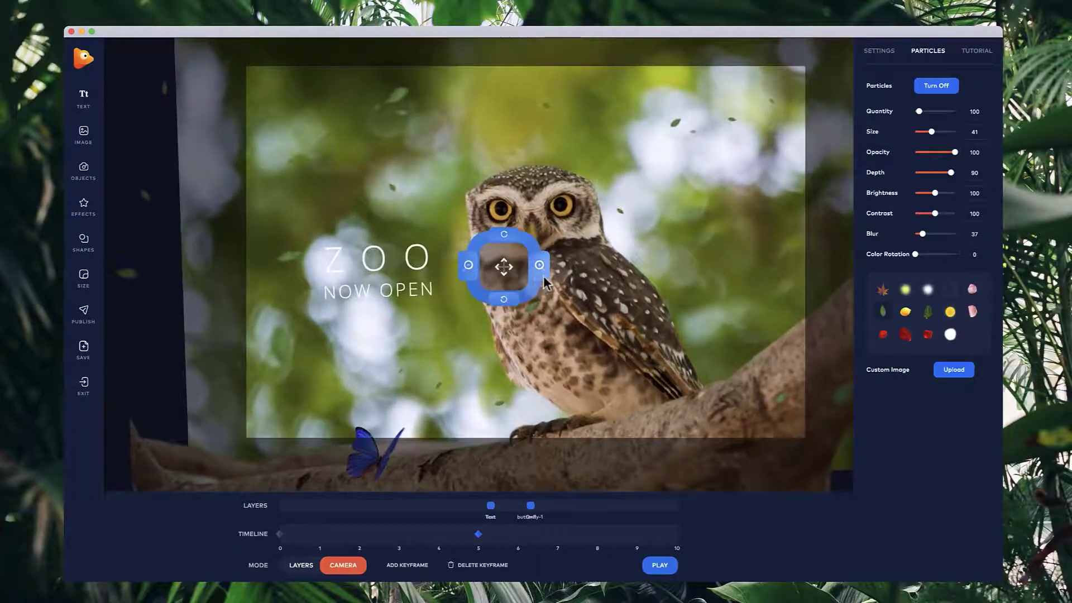
Turn the camera sideways at the 5-second keyframe and shift it further toward the text for a closer owl view
left_click(542, 274)
left_click(543, 275)
left_click_drag(508, 279, 475, 281)
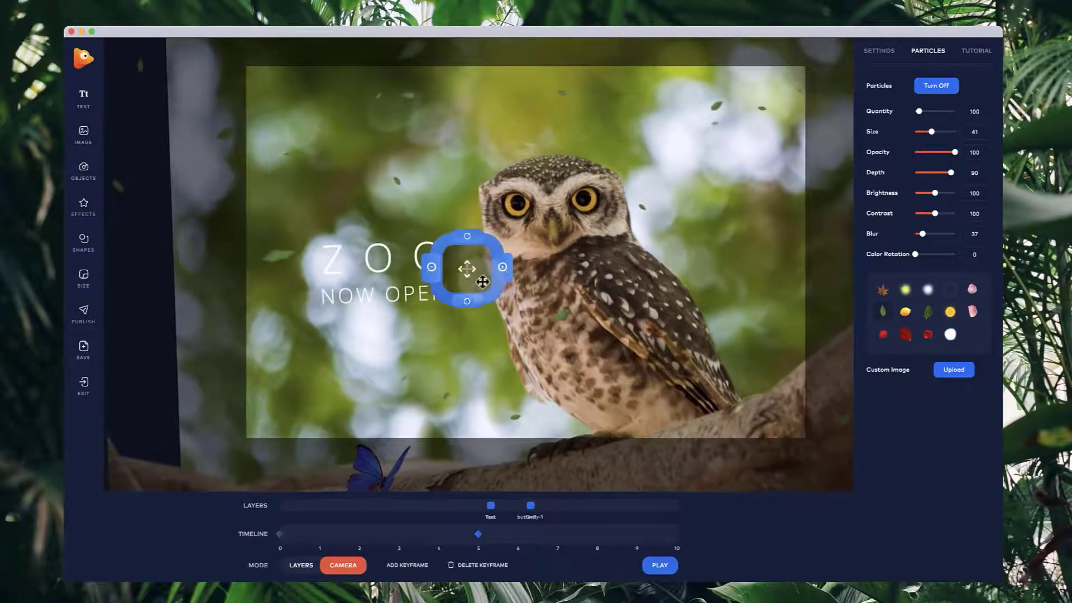
left_click(501, 275)
left_click(502, 276)
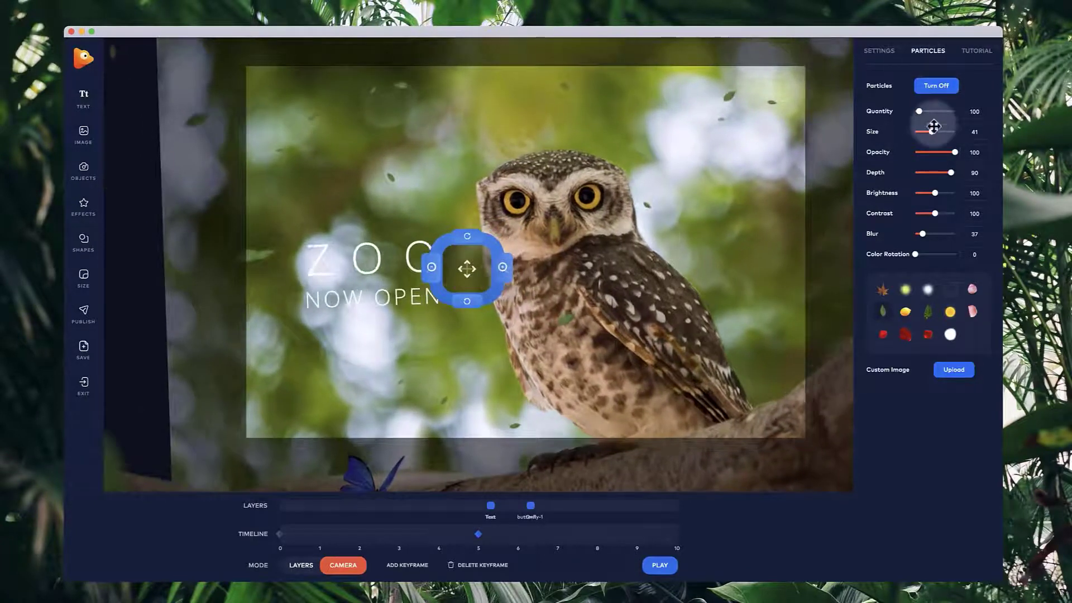
Set the particle size to 100 and preview the camera move between the starting and 5-second keyframes
left_click_drag(938, 133, 957, 137)
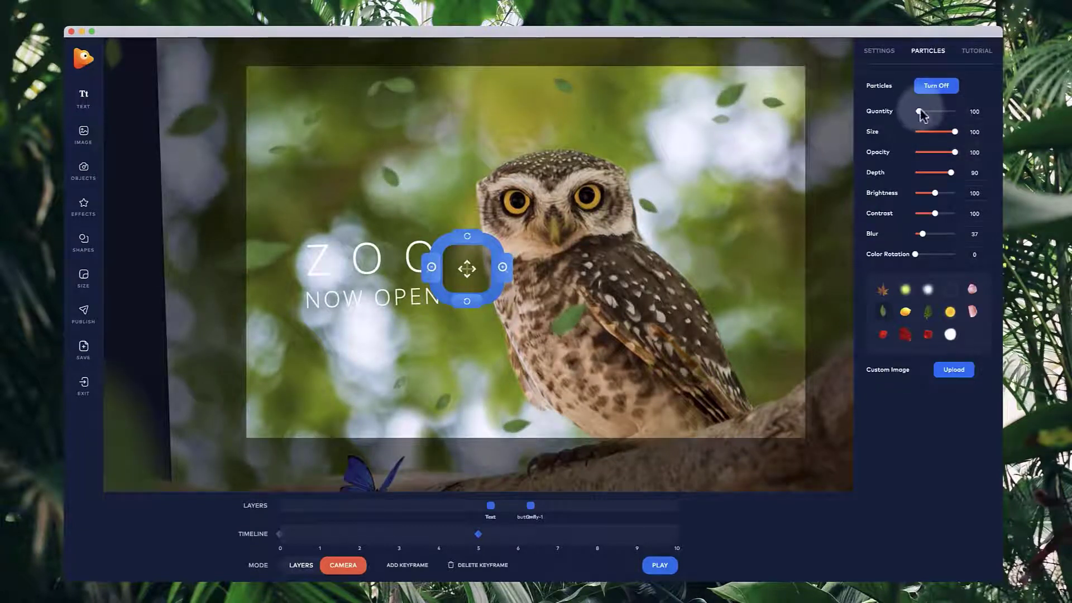
left_click(281, 536)
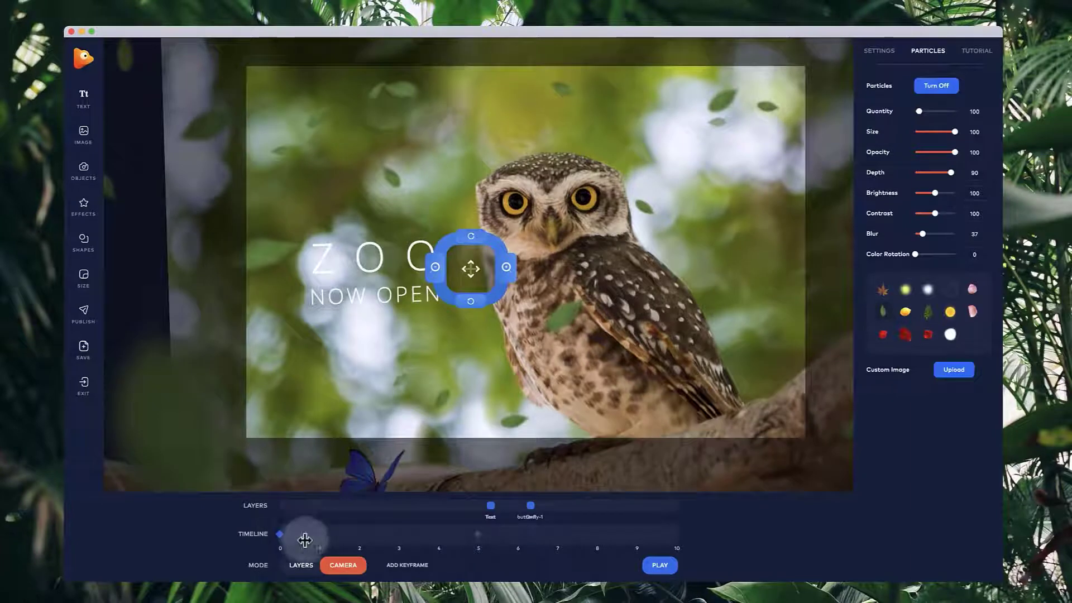
left_click(478, 534)
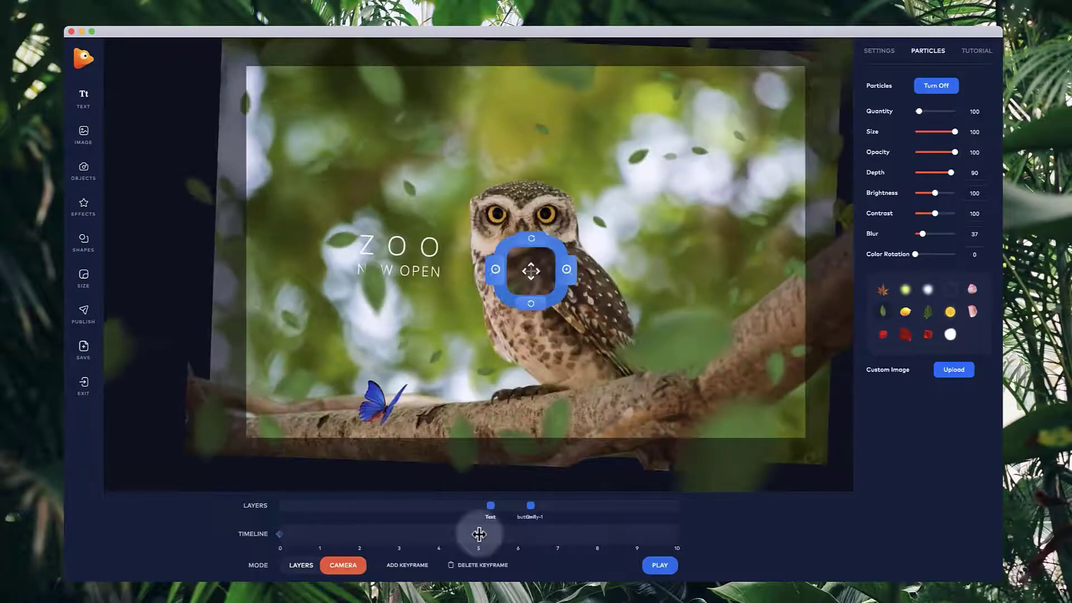
left_click(479, 534)
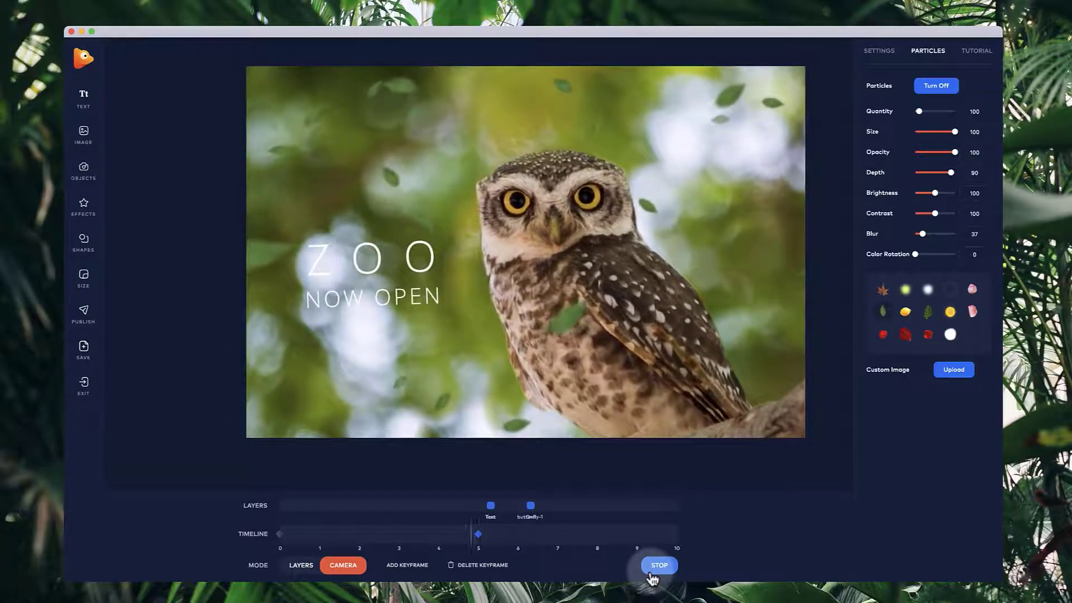
left_click(650, 573)
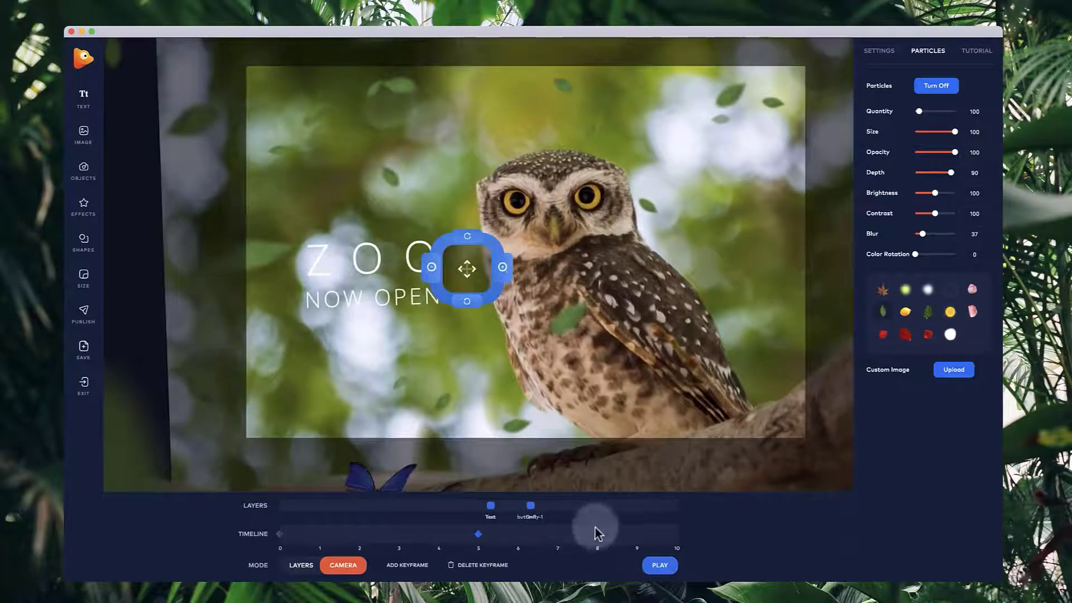
Add a third camera keyframe holding the close owl view and place it at about 7.5 seconds
left_click(407, 565)
left_click(557, 534)
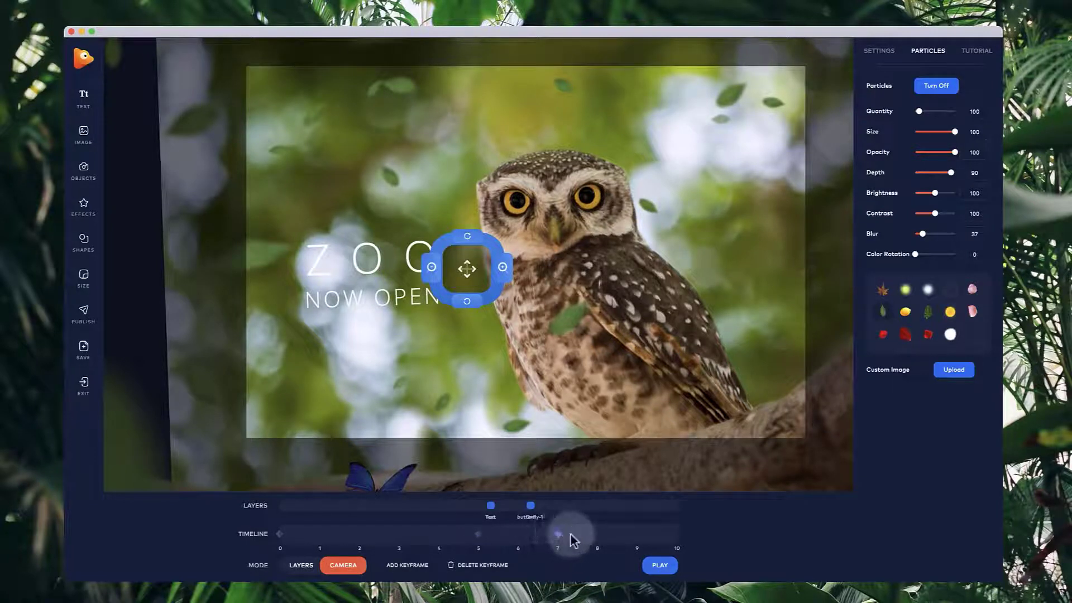
left_click_drag(570, 534, 575, 534)
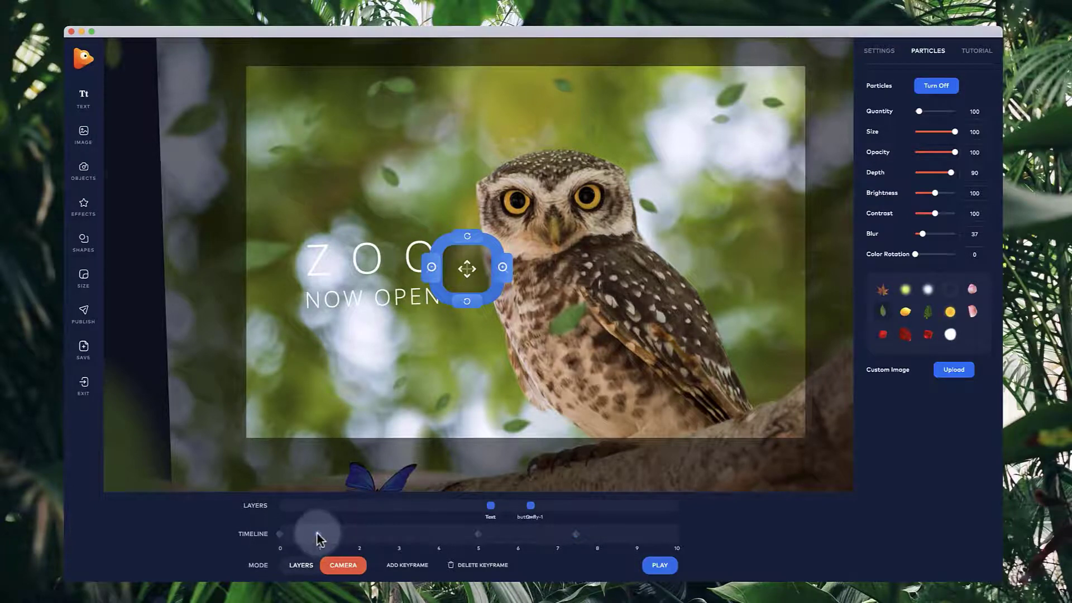
Delete the 7.5-second keyframe and add a copy of the starting camera view at 10 seconds
left_click(318, 538)
left_click(280, 534)
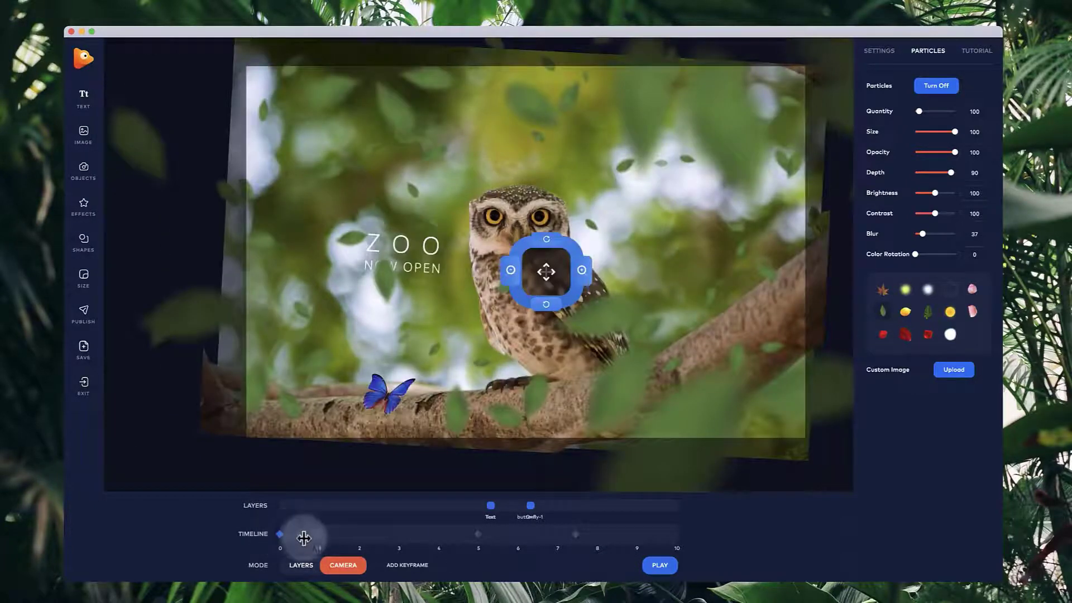
left_click_drag(317, 536, 550, 536)
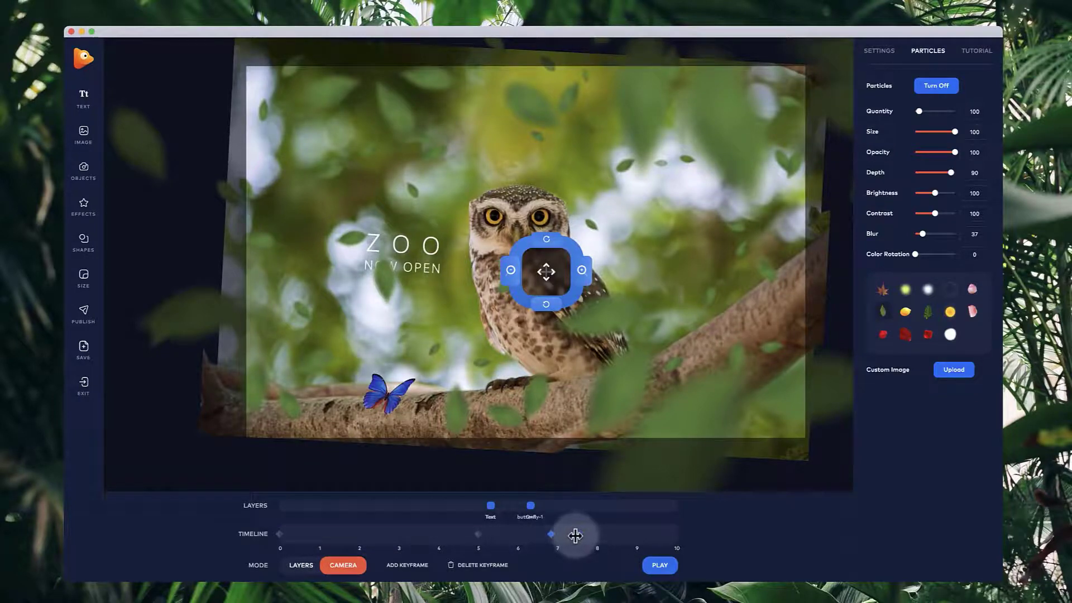
left_click(574, 535)
left_click(481, 566)
left_click(551, 534)
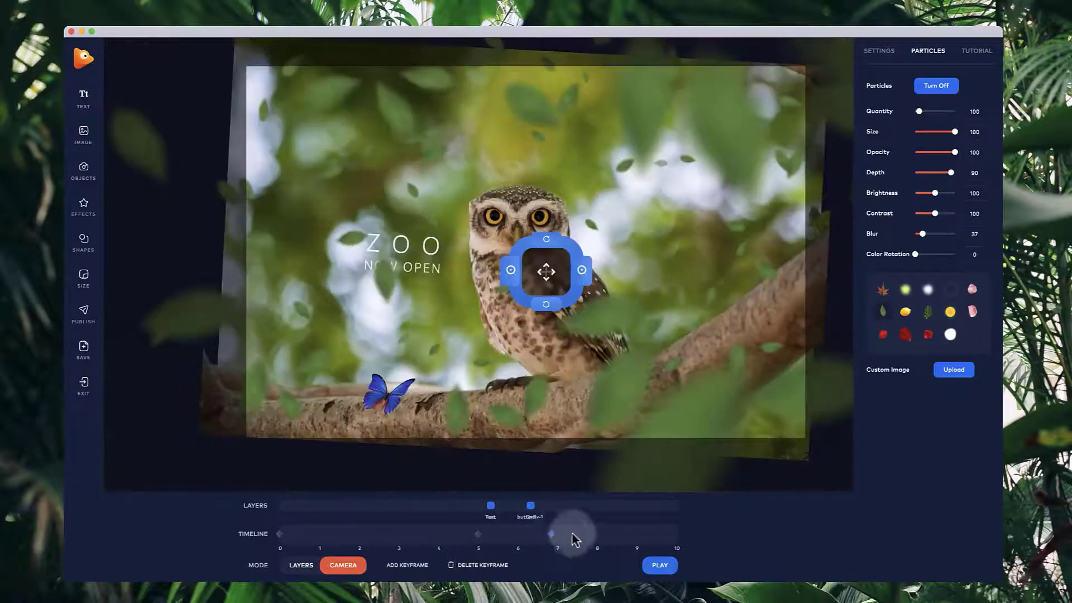
left_click_drag(574, 538, 682, 534)
Preview the whole animation, stop the playback and open the publishing options
left_click(659, 564)
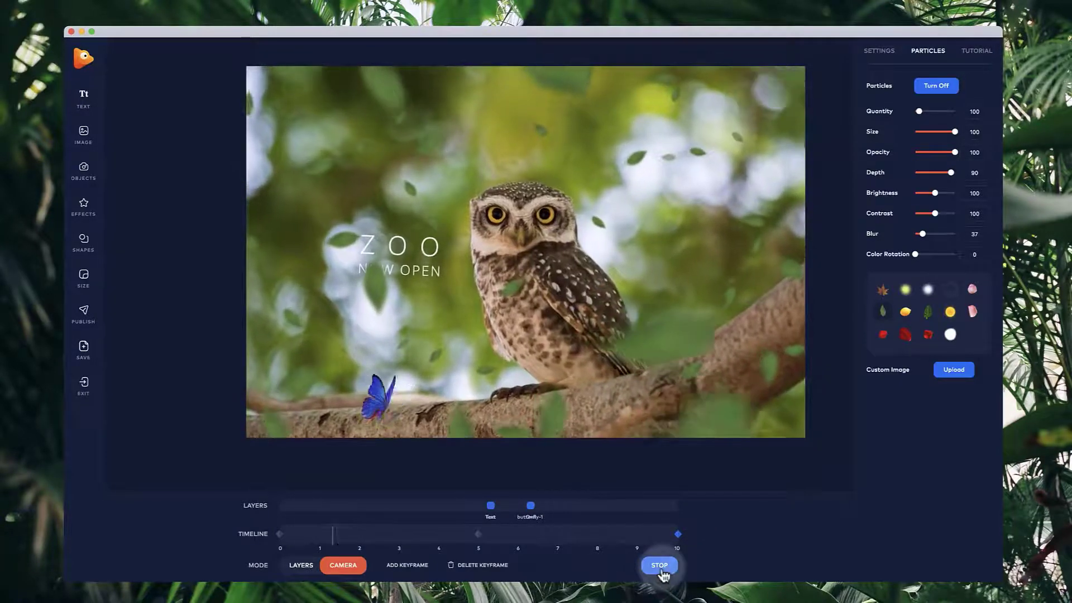
left_click(659, 565)
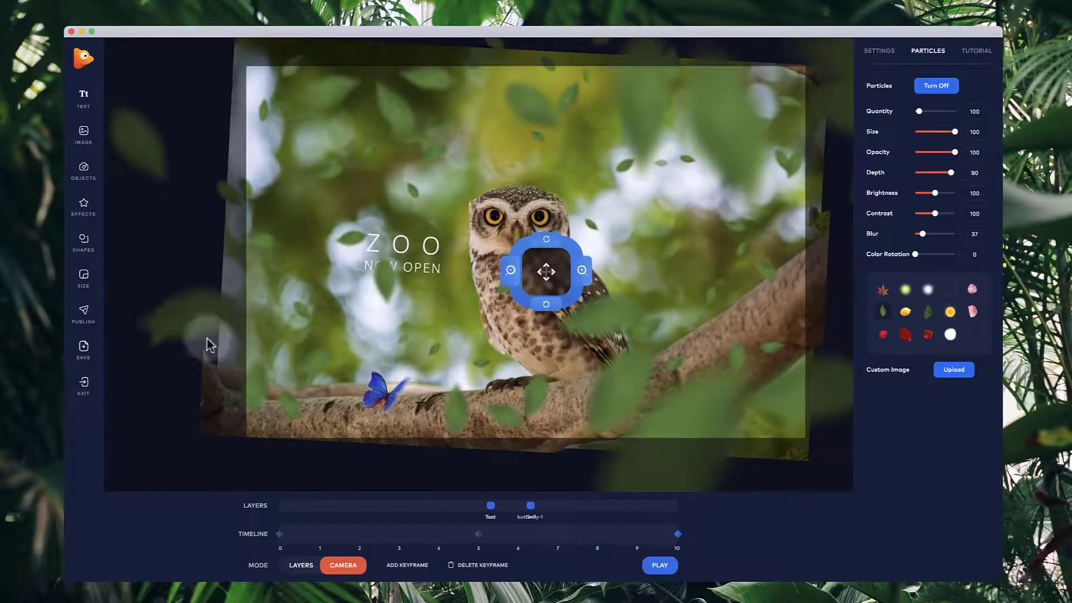
left_click(84, 312)
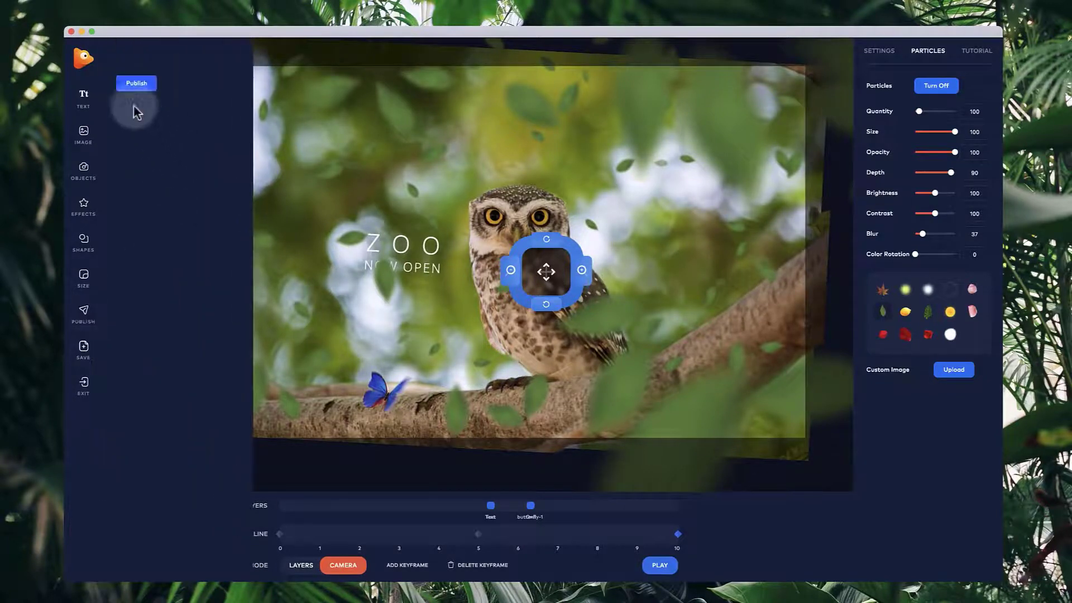